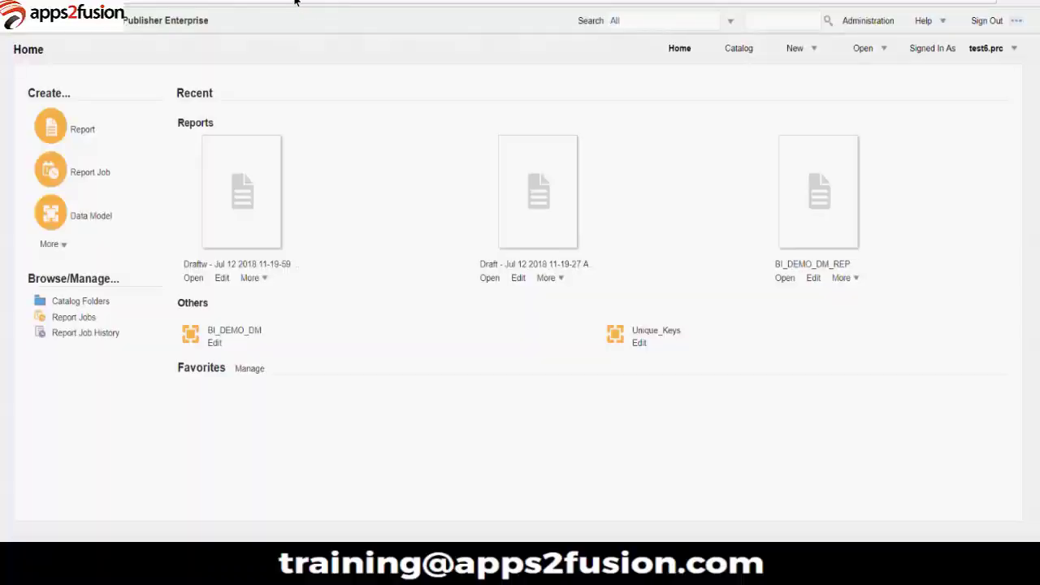
- Load the Oracle /analytics home page and follow Download BI Desktop Tools to the OTN BI Publisher page
left_click(517, 3)
type("https://eevx-test.fa.em3.oraclecloud.com/ana")
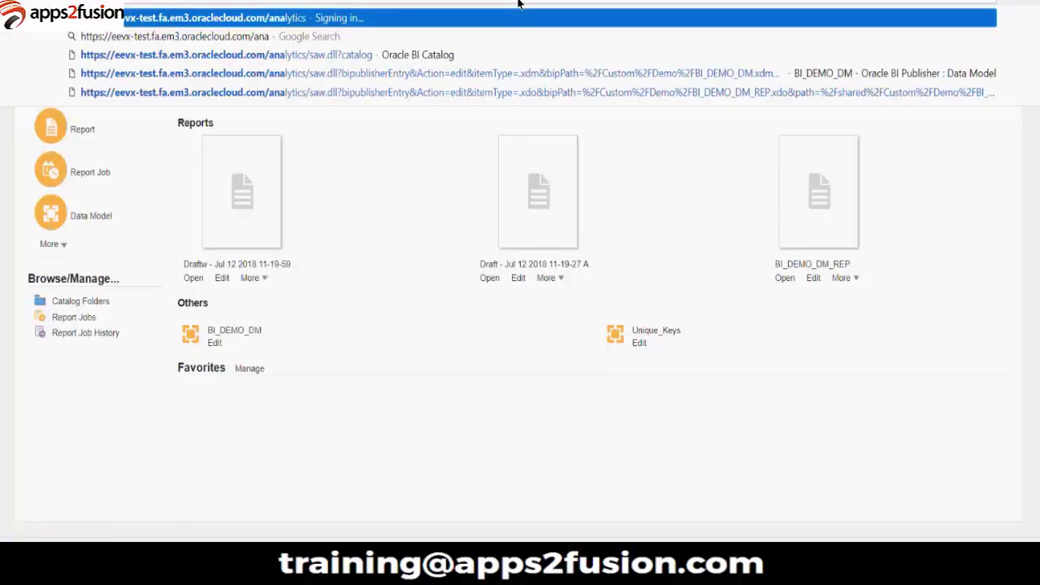
key("Return")
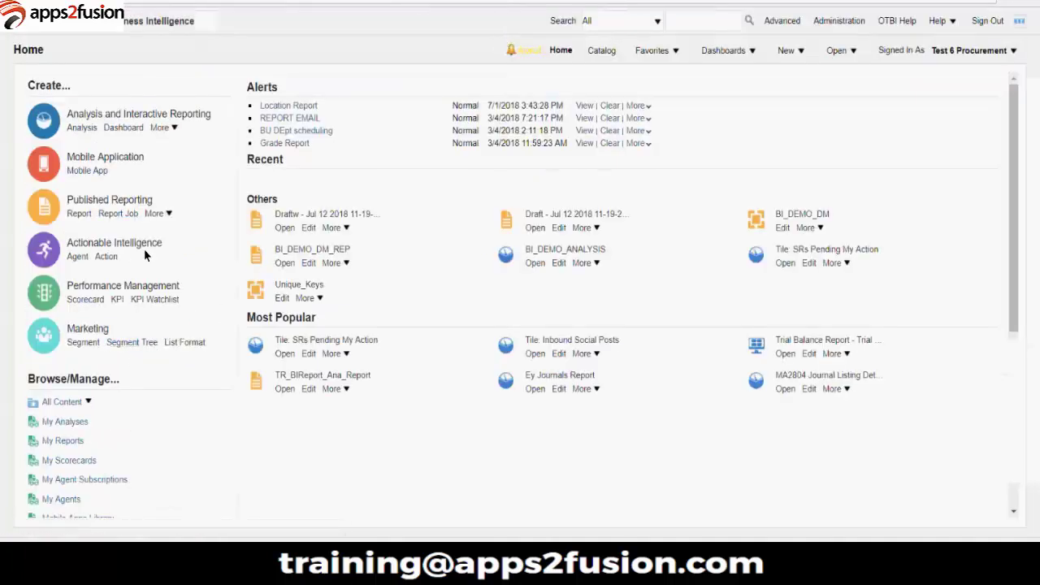
scroll(145, 254, "down", 5)
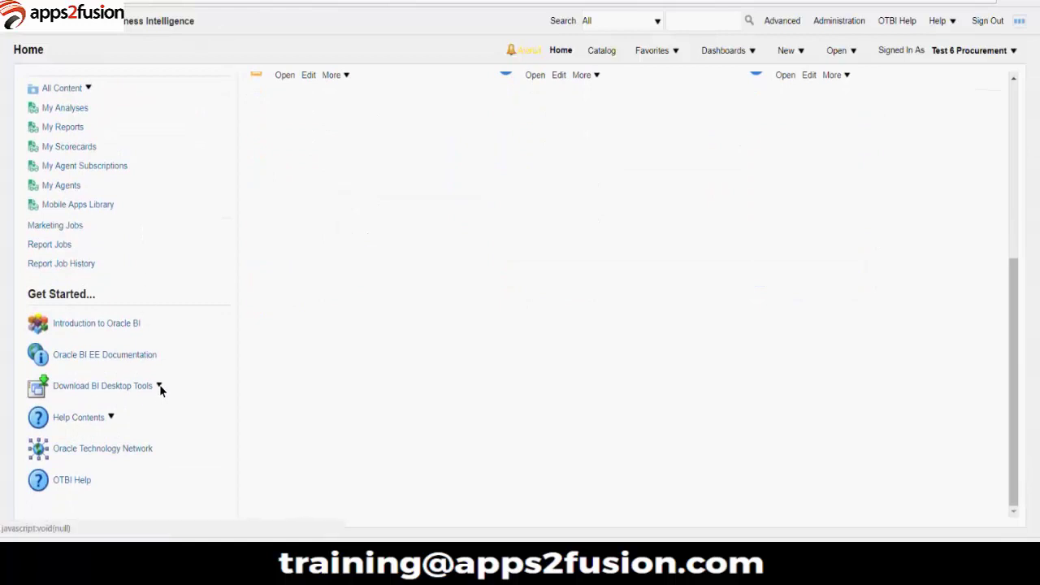
left_click(159, 388)
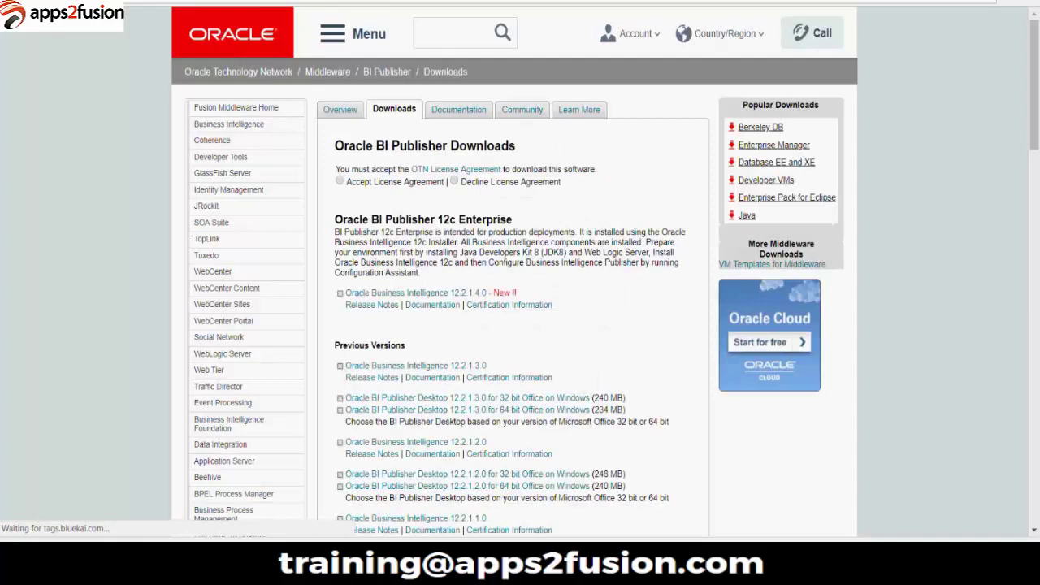
- Scroll through the listed BI Publisher Desktop installer versions on the OTN Downloads page
scroll(534, 386, "down", 5)
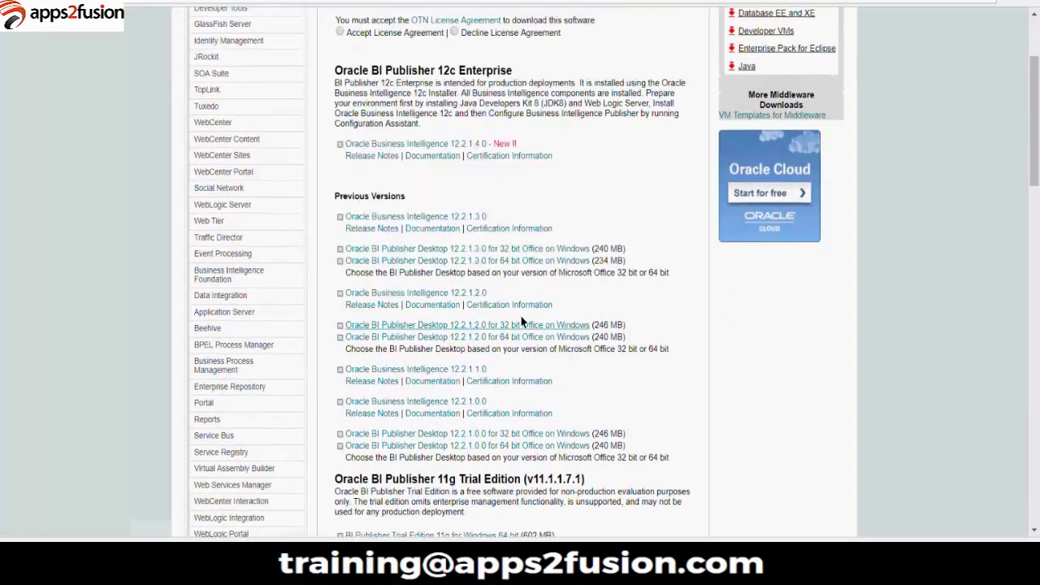
scroll(520, 398, "down", 1)
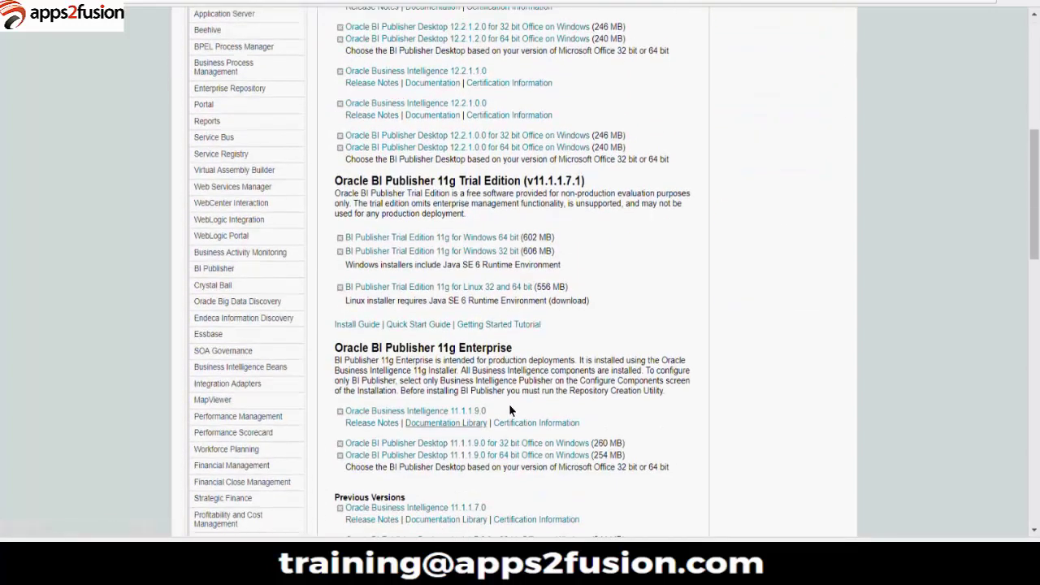
scroll(503, 416, "down", 1)
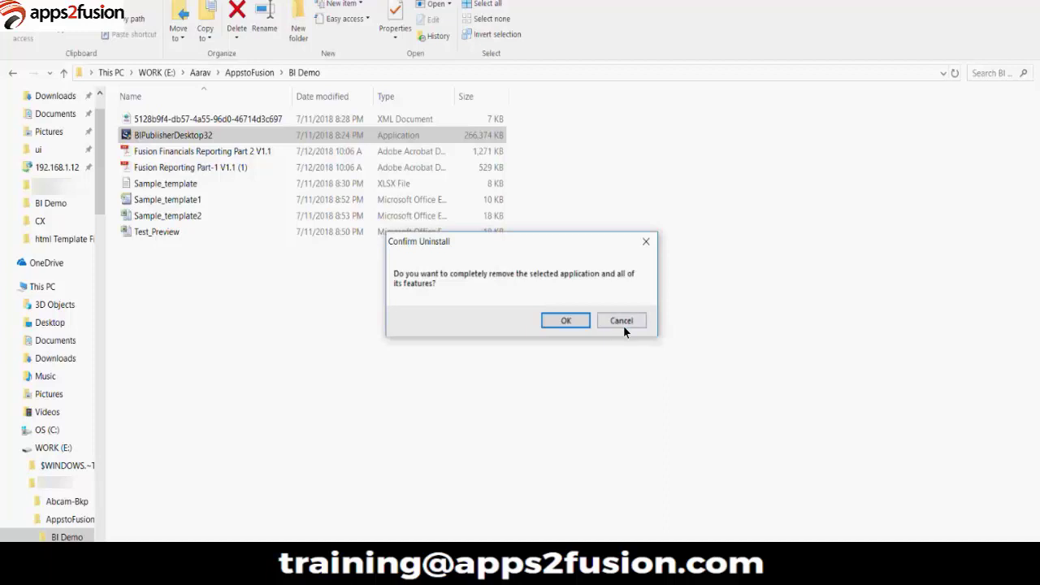
- Cancel the uninstall of Oracle BI Publisher Desktop and close the BIPublisherDesktop32 setup with Finish
left_click(624, 321)
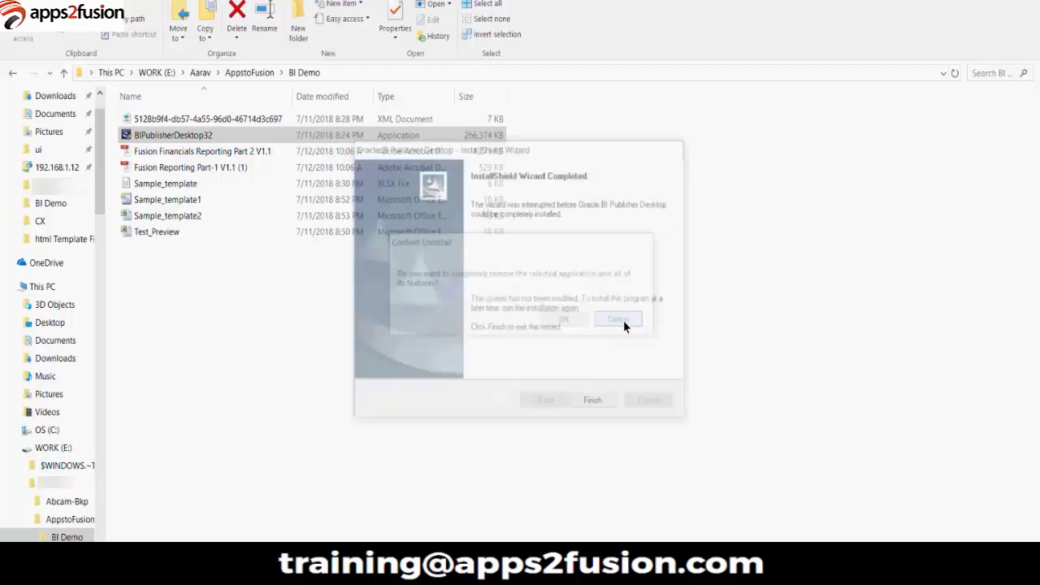
left_click(594, 406)
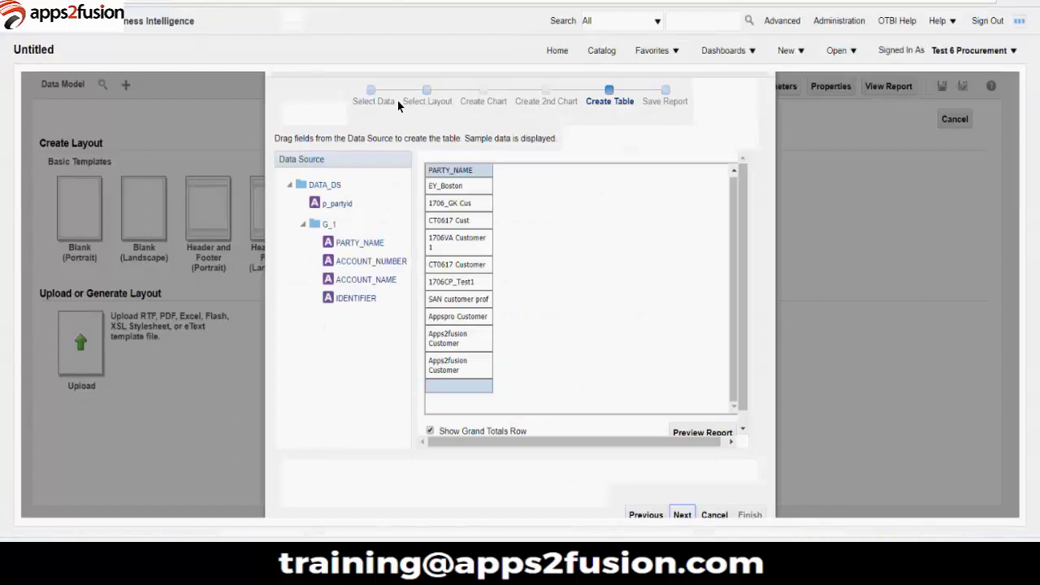
- Abandon the report wizard and Create Layout, then open the Catalog's Shared Folders/Custom/Demo folder
left_click(715, 516)
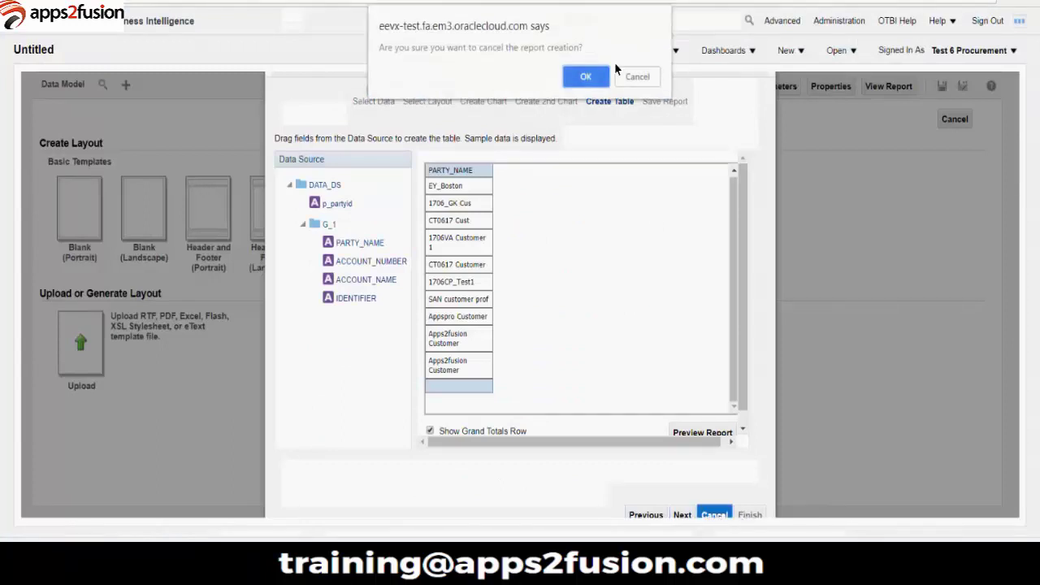
left_click(588, 74)
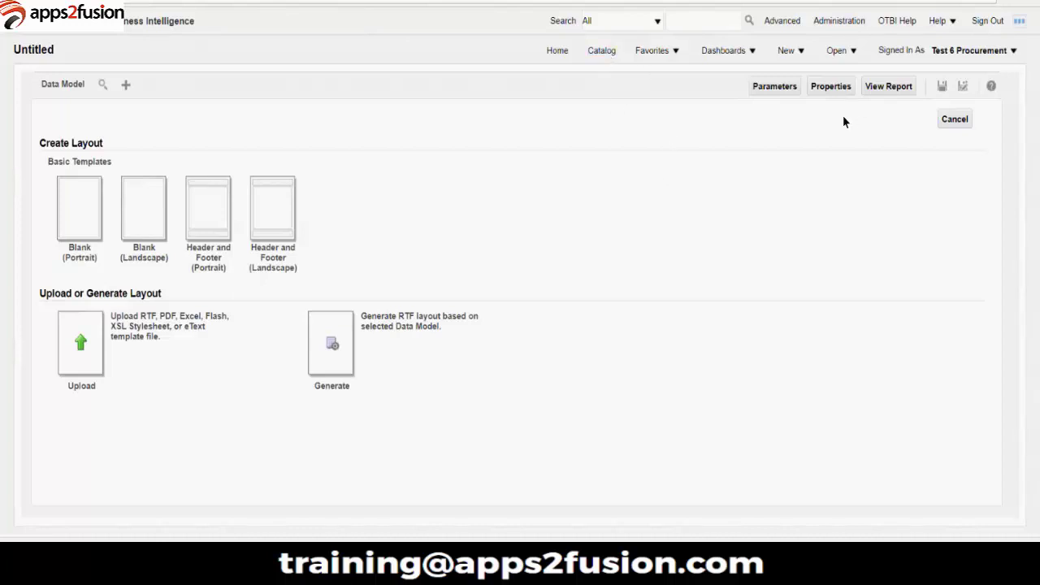
left_click(954, 119)
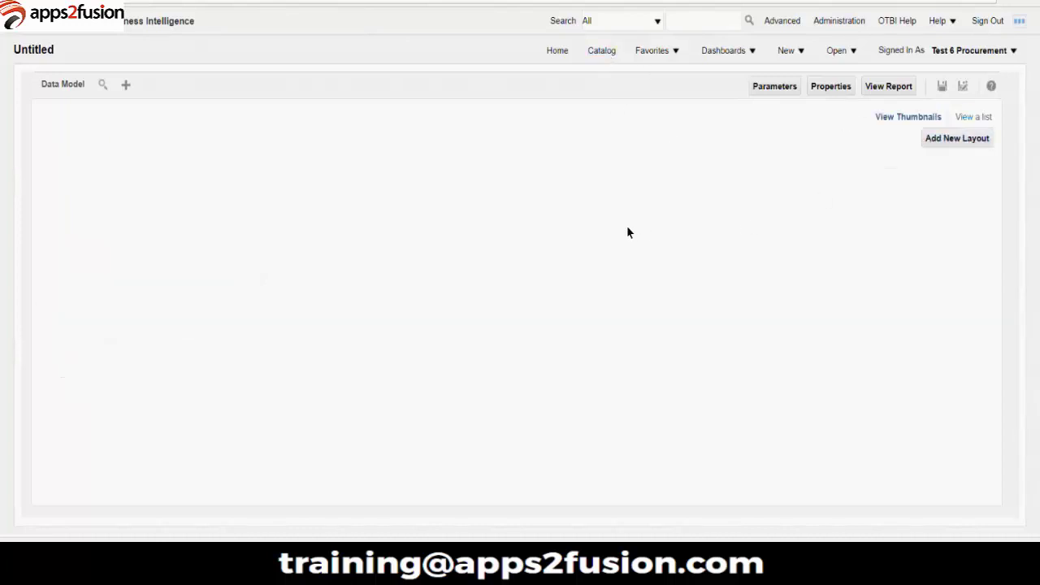
left_click(602, 51)
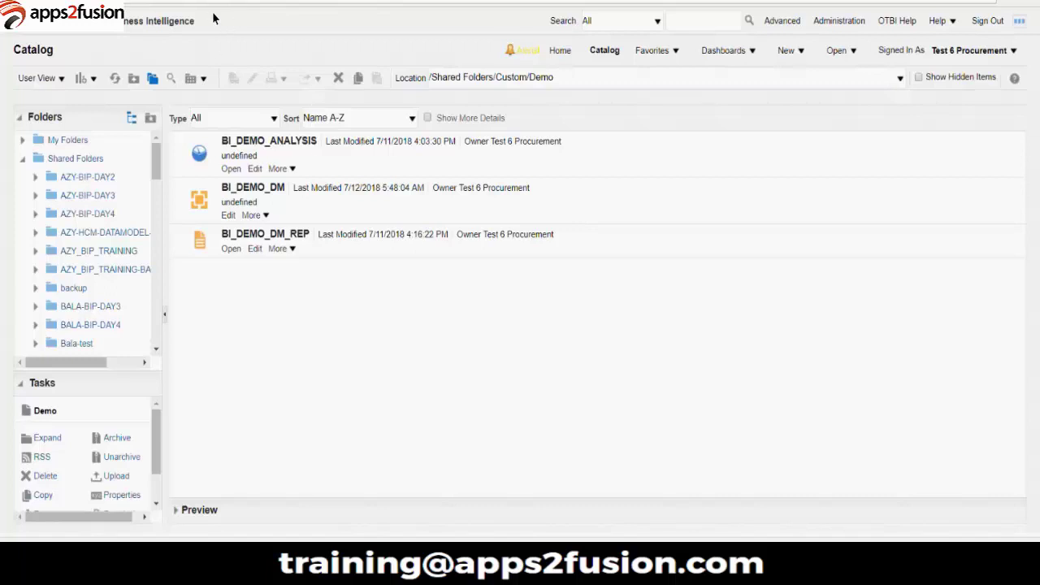
- Select the BI_DEMO_DM data model in the Catalog and open it for editing
left_click(202, 199)
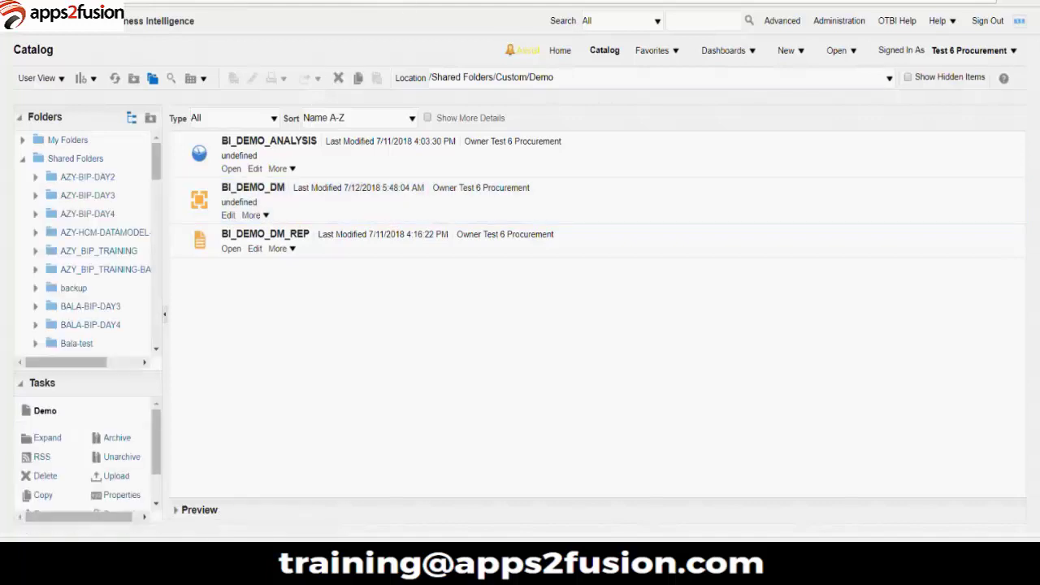
left_click(235, 192)
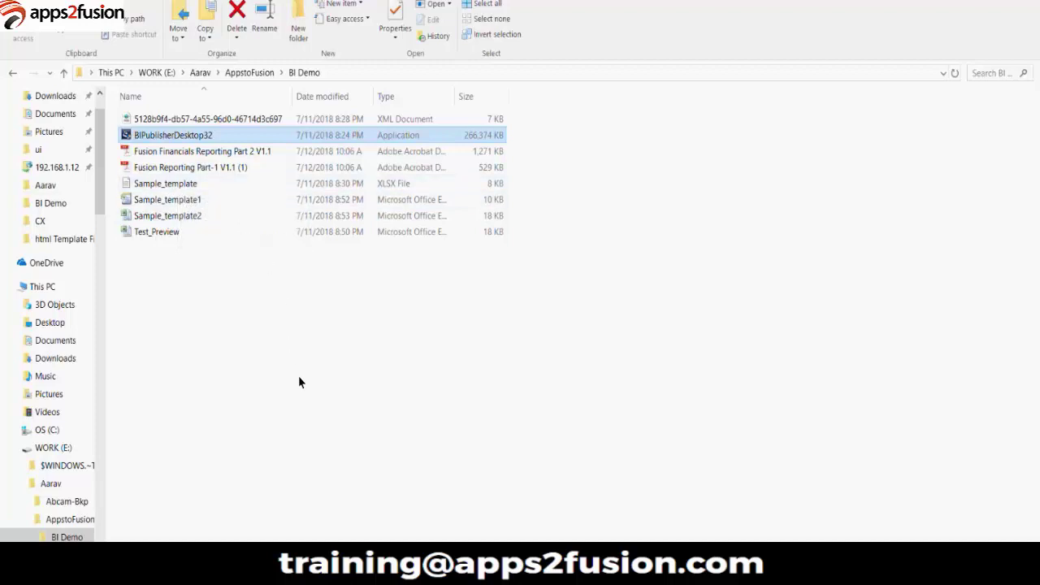
- Open the 5128b9f4 XML data file in Notepad++ from its context menu
left_click(251, 120)
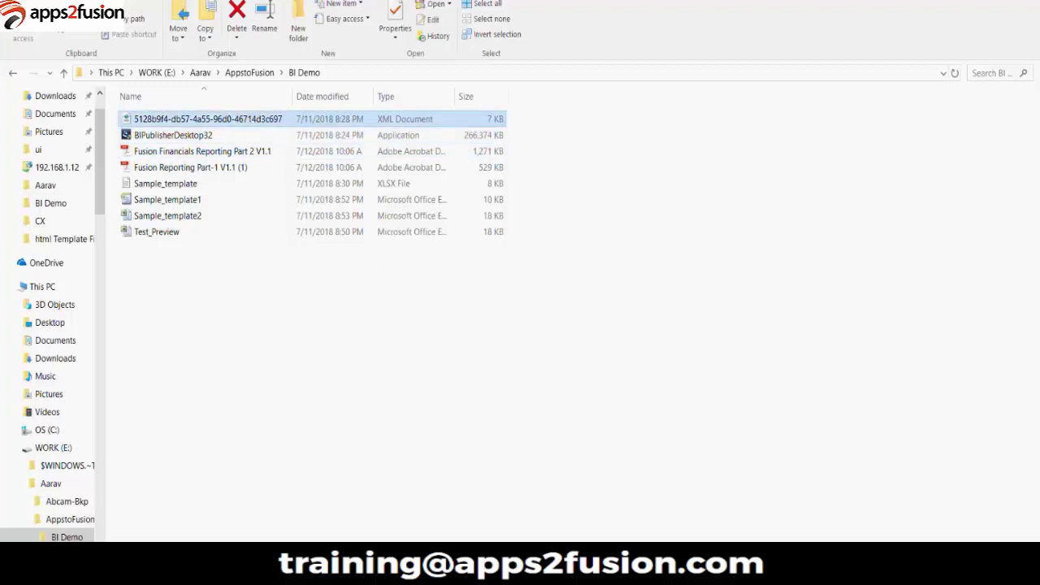
key("Menu")
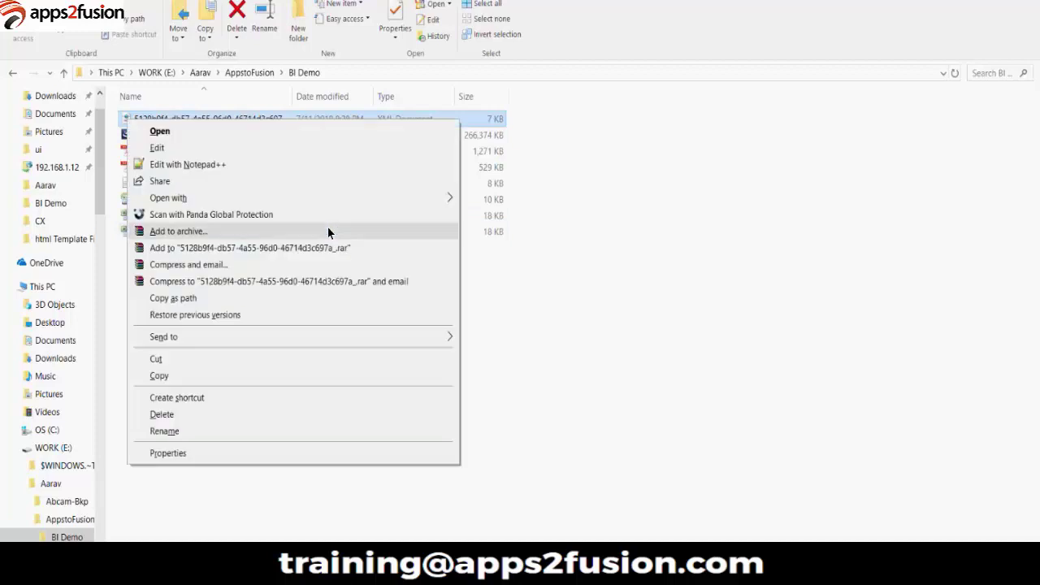
left_click(244, 167)
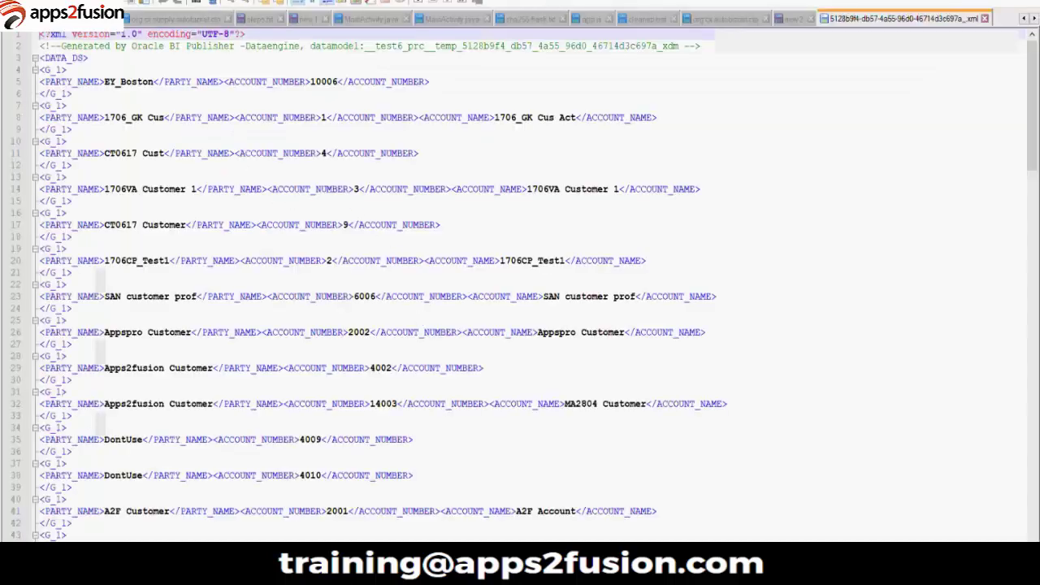
- View the BI_DEMO_DM data with p_partyid set to 1 and export it
key("alt+Tab")
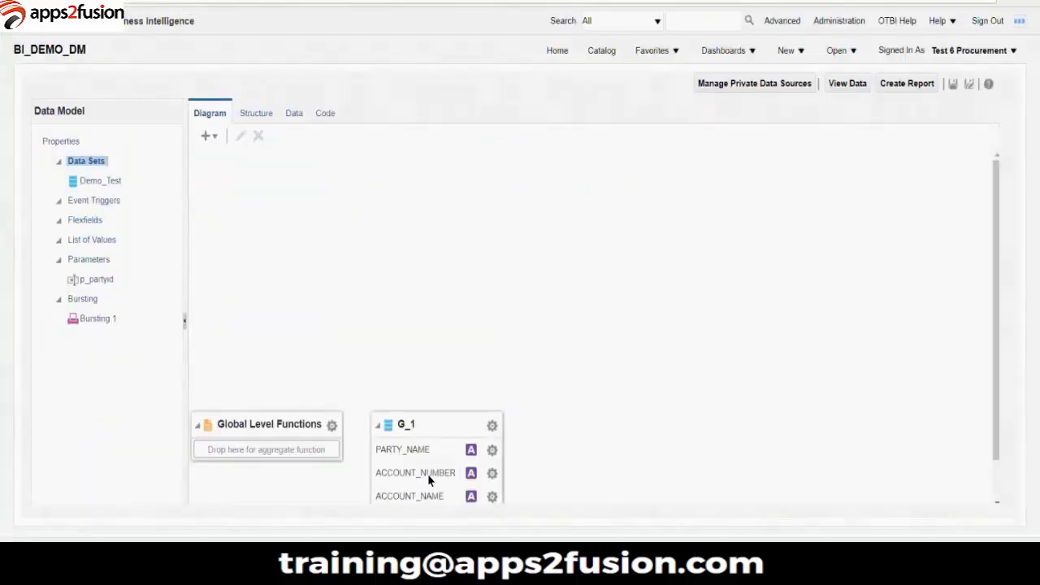
left_click(845, 84)
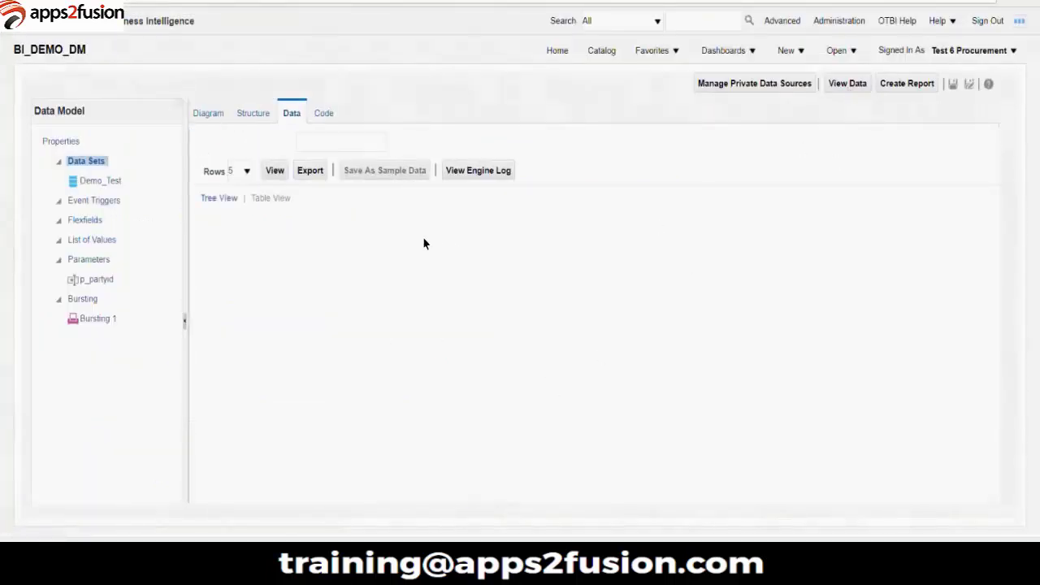
left_click(319, 142)
type("1")
left_click(274, 171)
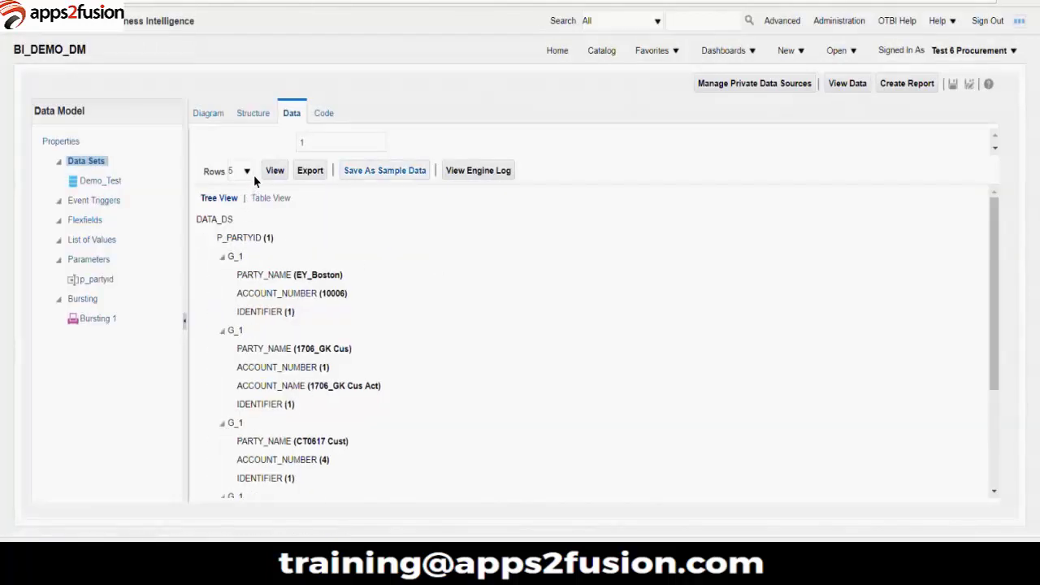
left_click(309, 171)
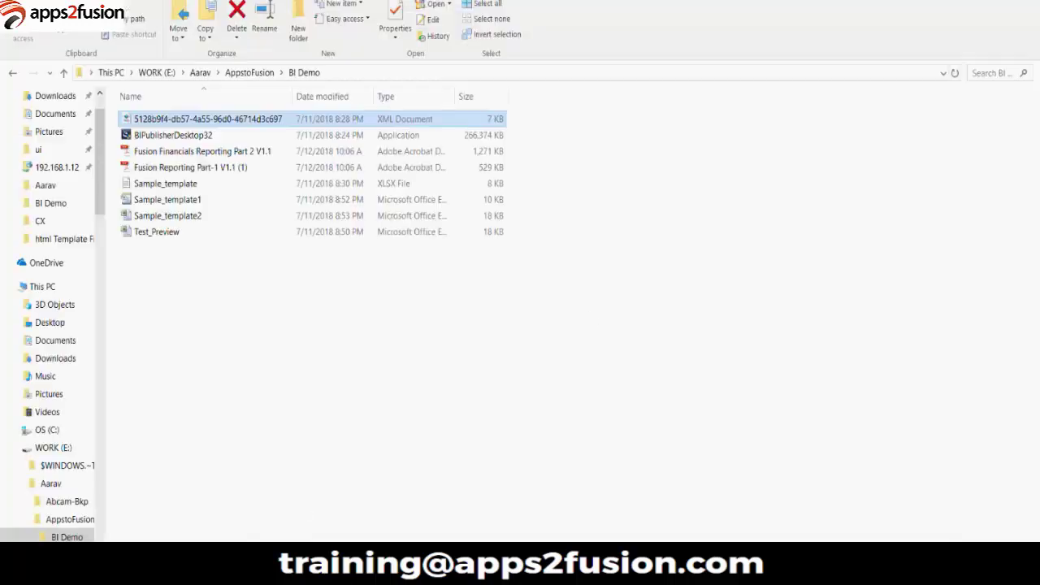
- In Downloads, open the exported BI_DEMO_DM_ XML file with Edit with Notepad++
left_click(66, 98)
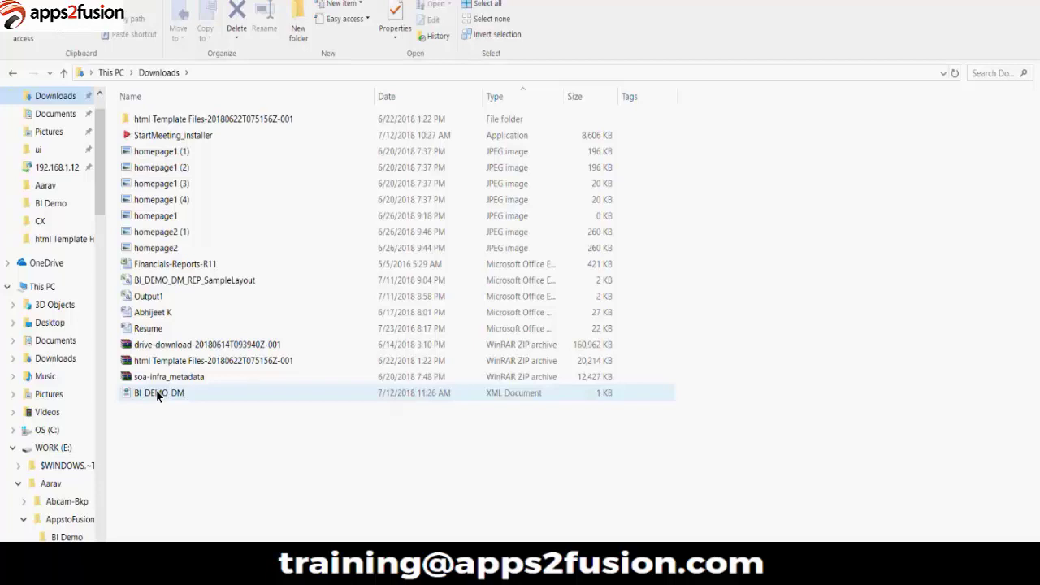
right_click(36, 96)
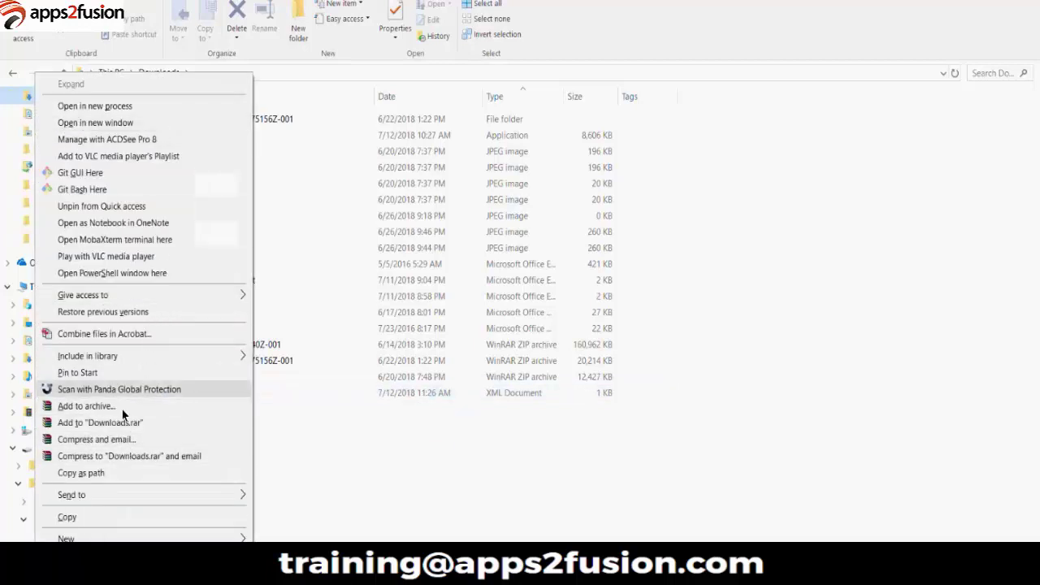
left_click(307, 464)
left_click(180, 397)
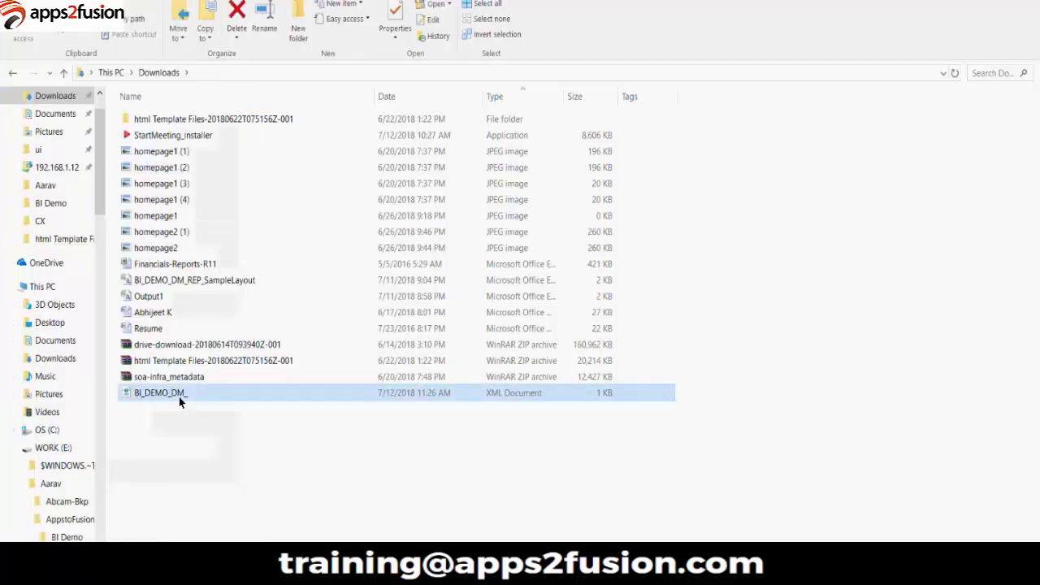
right_click(179, 396)
left_click(216, 72)
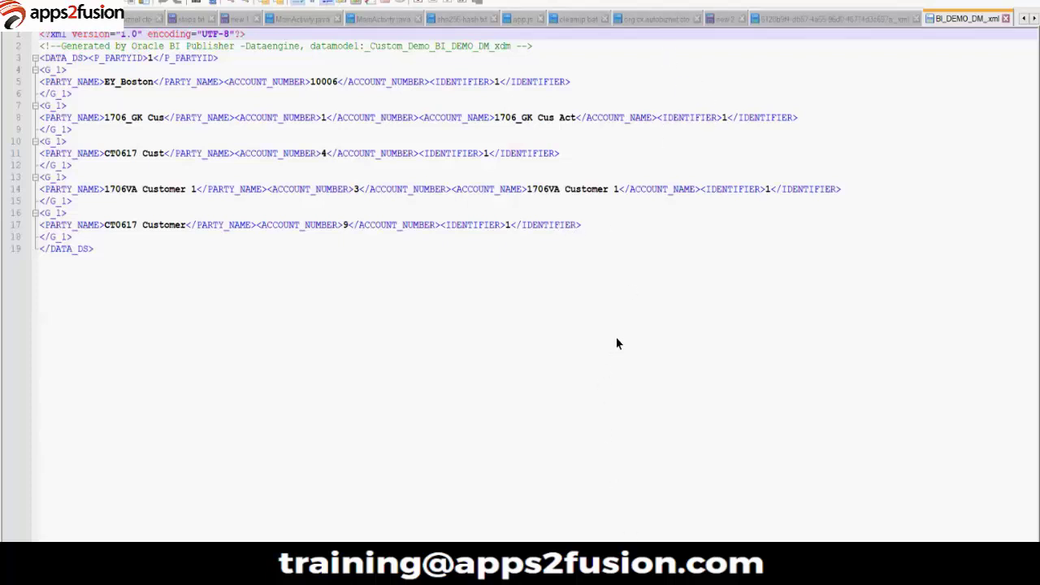
- Select all 19 lines of the BI_DEMO_DM_ XML, dragging from line 19 up to line 1
left_click(425, 368)
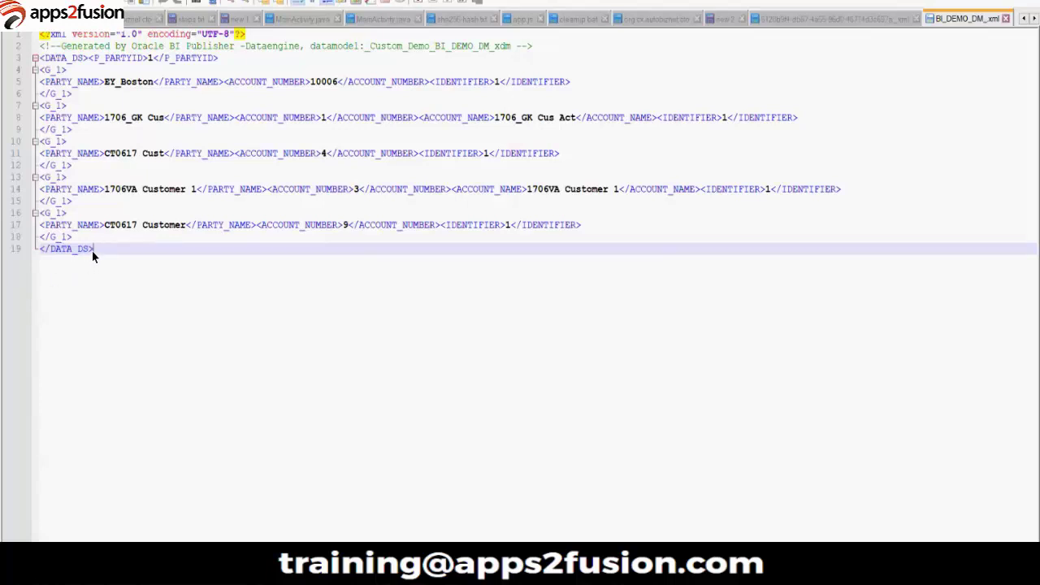
left_click_drag(92, 250, 22, 41)
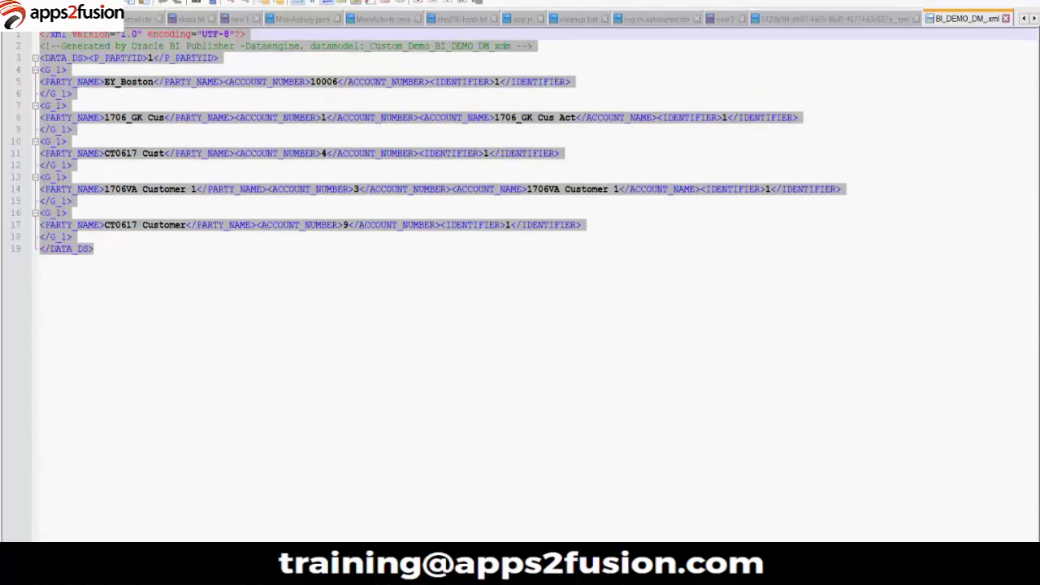
- Load Downloads' BI_DEMO_DM_ as Word's sample XML and list its fields: P_PARTYID, PARTY_NAME, ACCOUNT_NUMBER
mouse_move(650, 573)
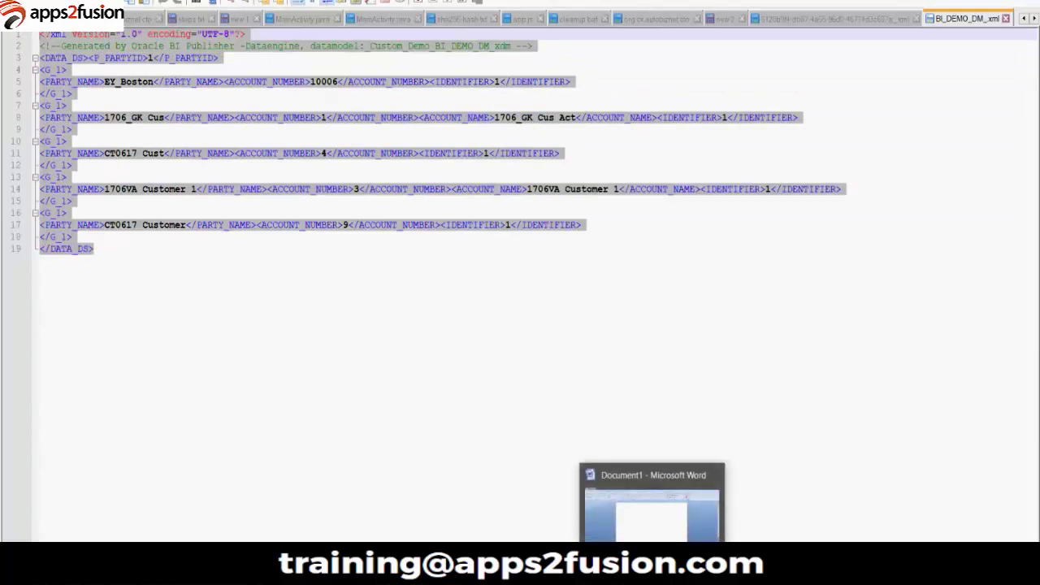
left_click(657, 520)
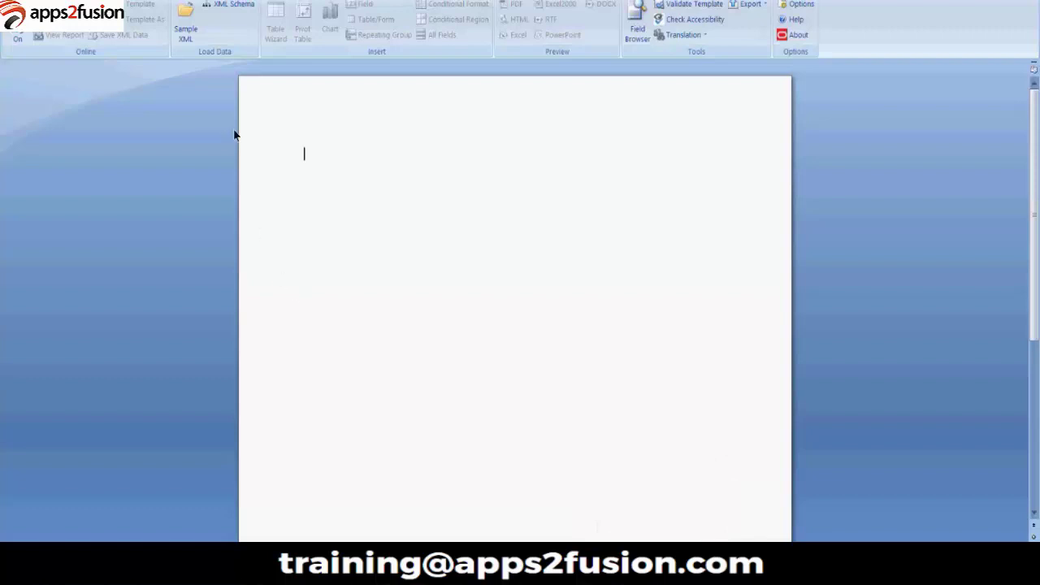
left_click(179, 22)
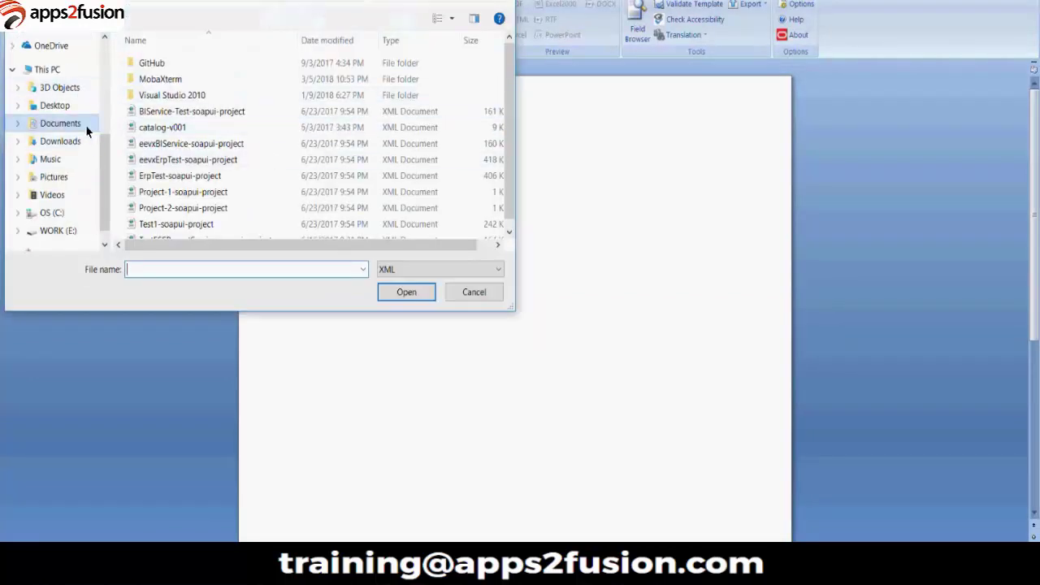
left_click(91, 140)
left_click(236, 77)
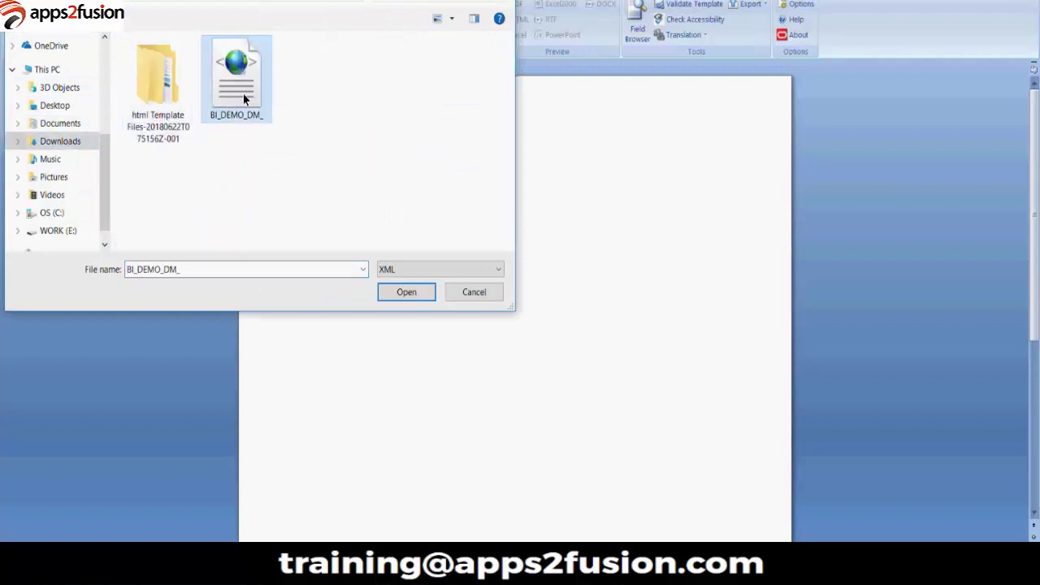
left_click(415, 291)
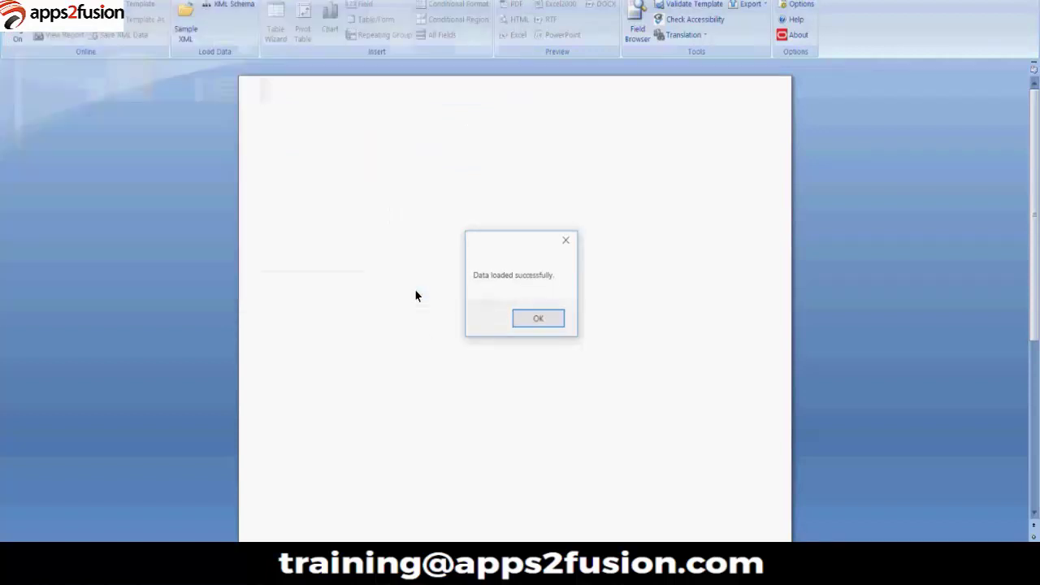
left_click(537, 320)
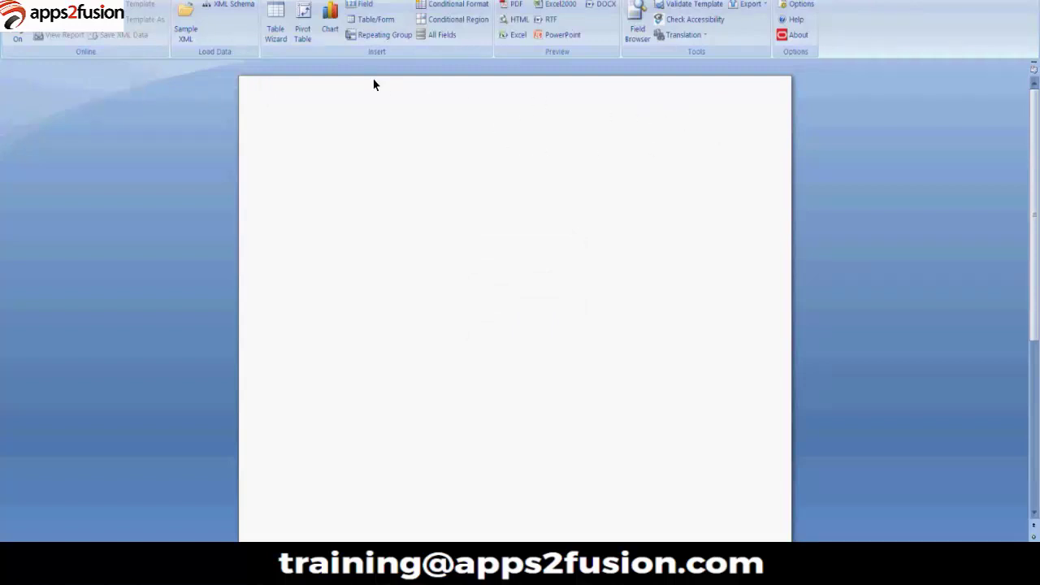
left_click(337, 102)
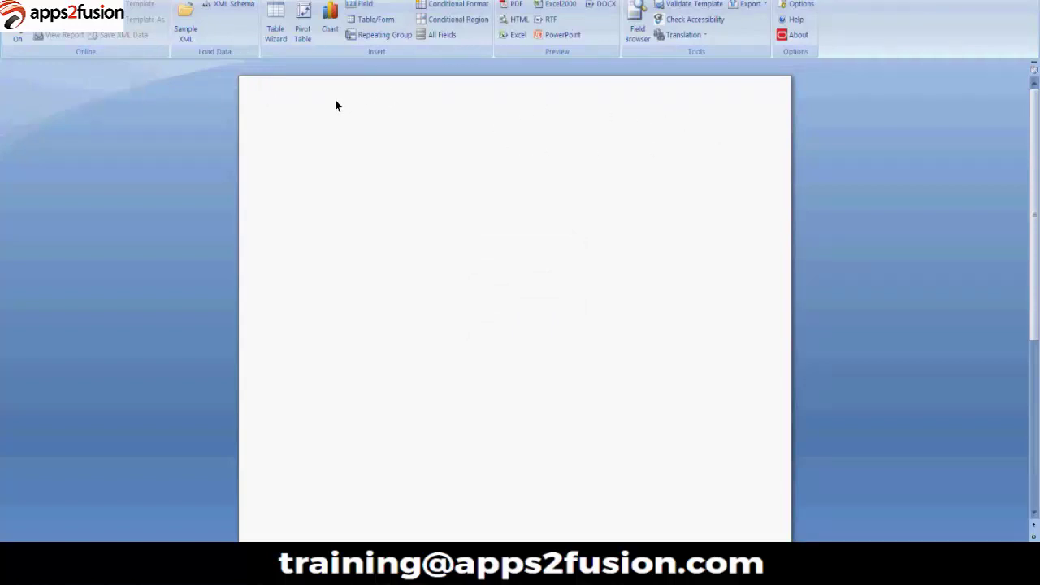
left_click(365, 6)
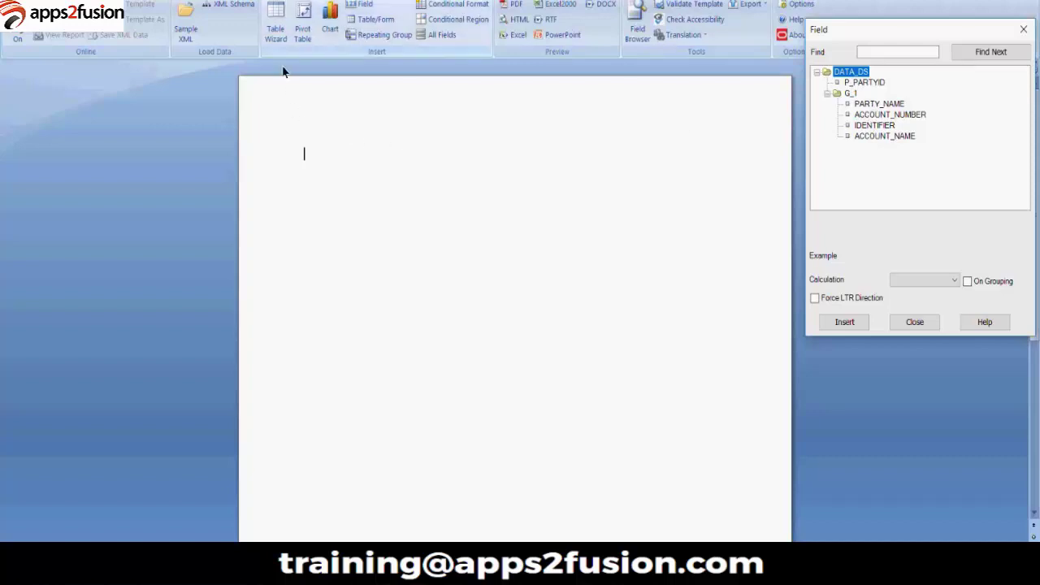
- Use the Table Wizard to insert a DATA_DS/G_1 table of PARTY_NAME, ACCOUNT_NUMBER, IDENTIFIER and ACCOUNT_NAME
left_click(275, 29)
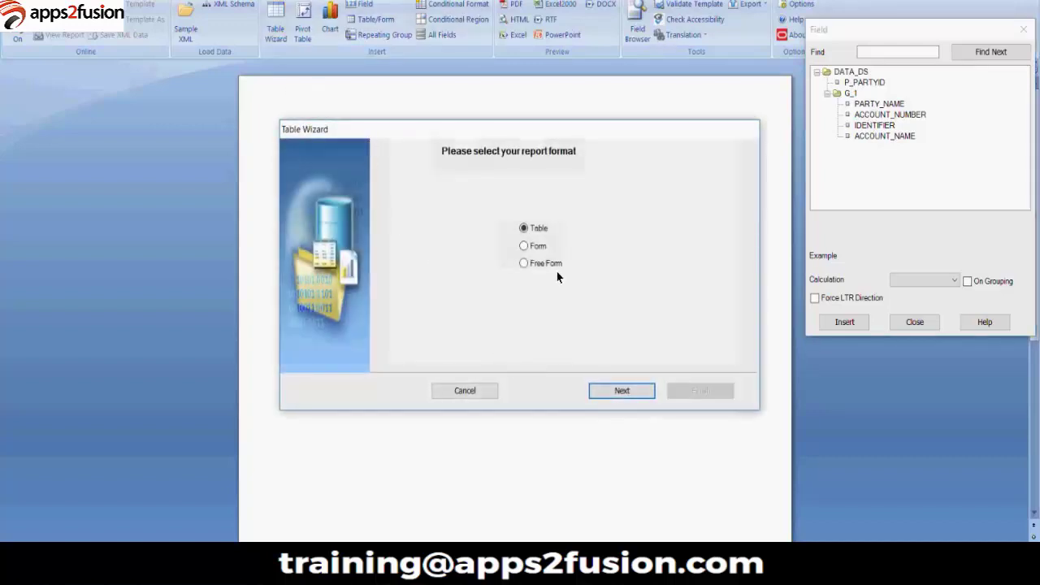
left_click(606, 390)
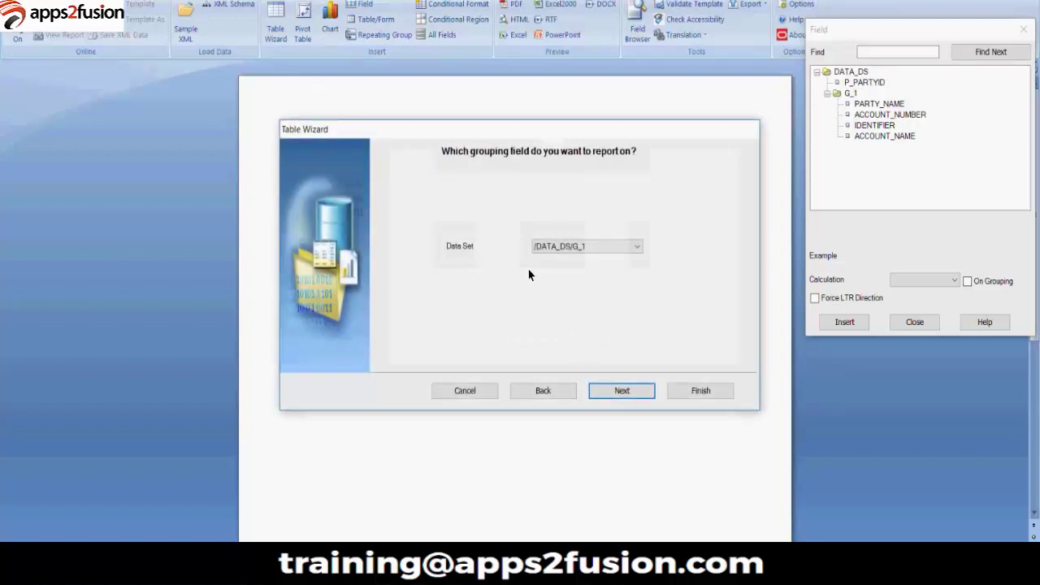
left_click(610, 390)
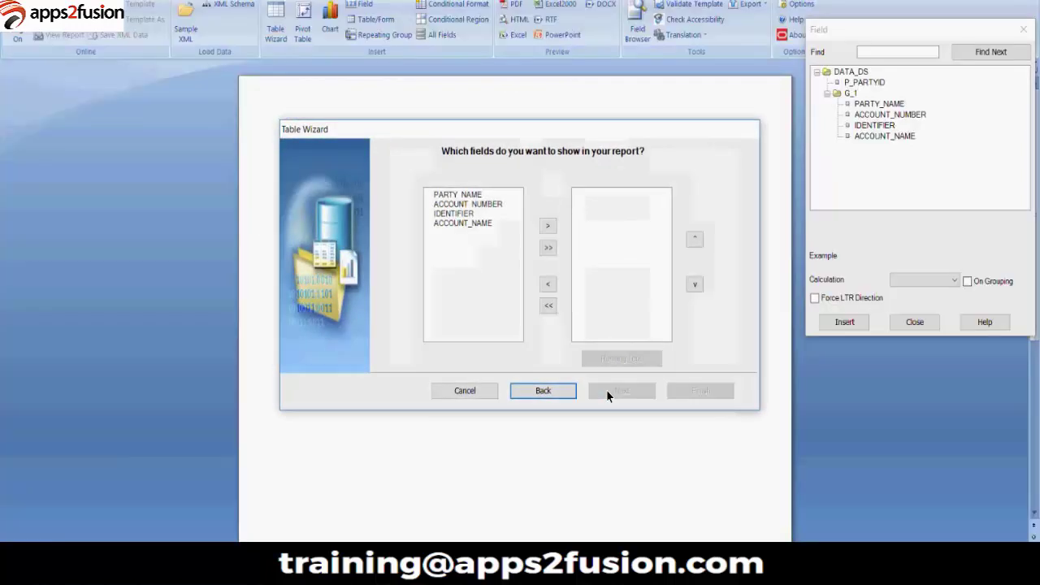
left_click(454, 194)
left_click(548, 225)
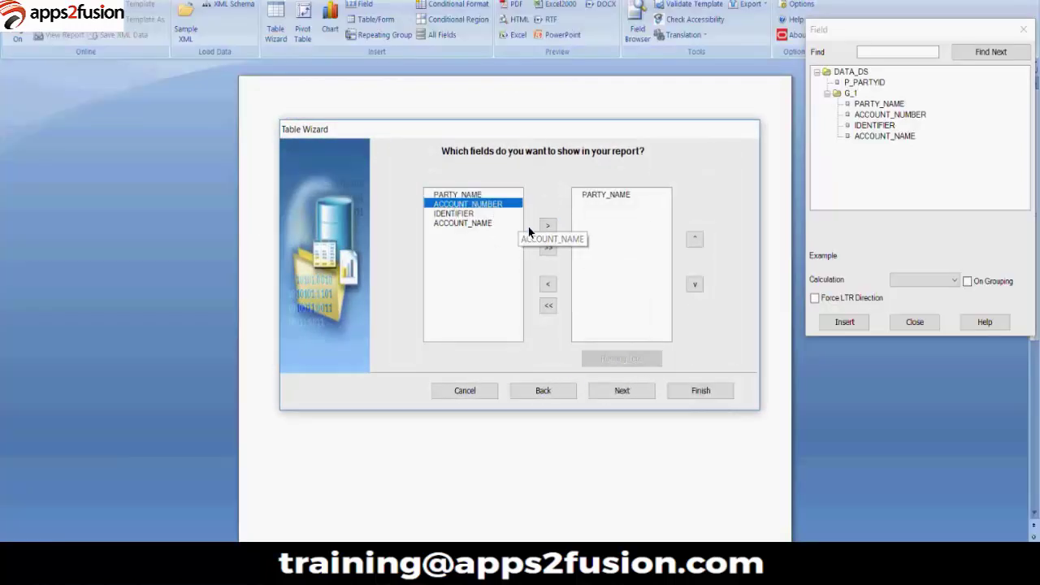
left_click(548, 225)
left_click(549, 227)
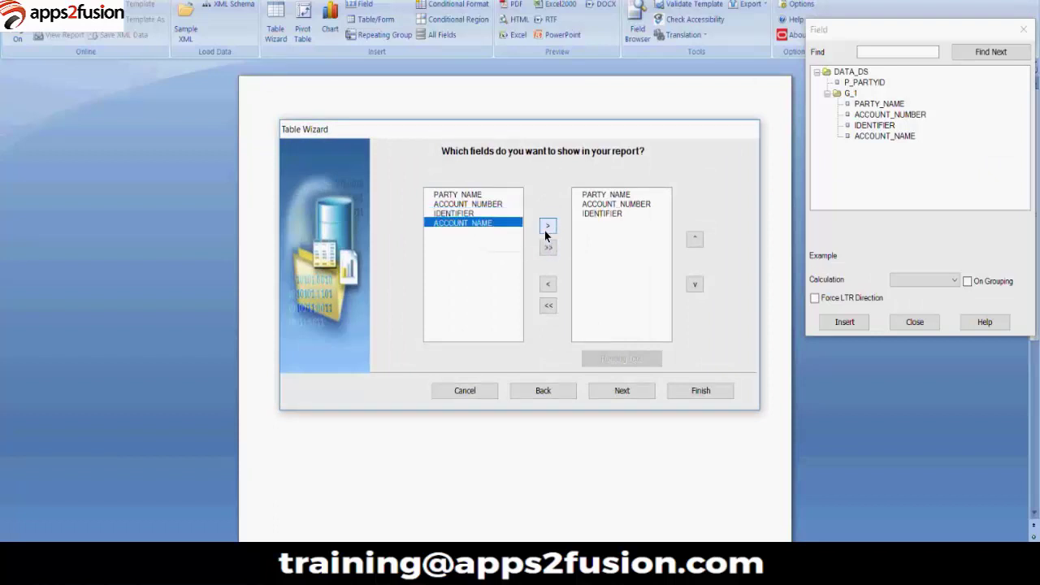
left_click(548, 228)
left_click(709, 390)
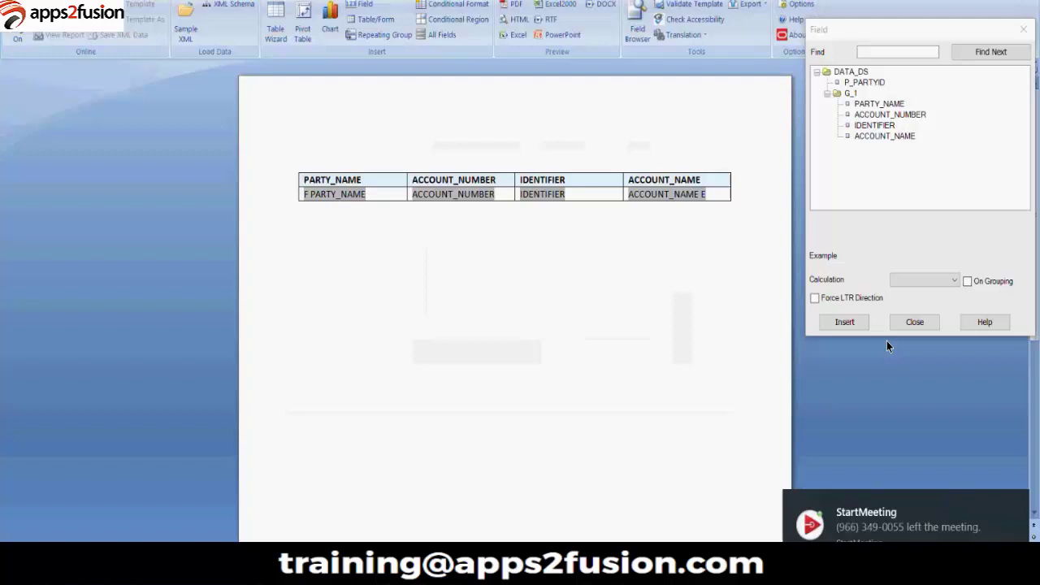
- Wrap the table's whole data row in a repeating group over G_1 with no group-by field
left_click(914, 325)
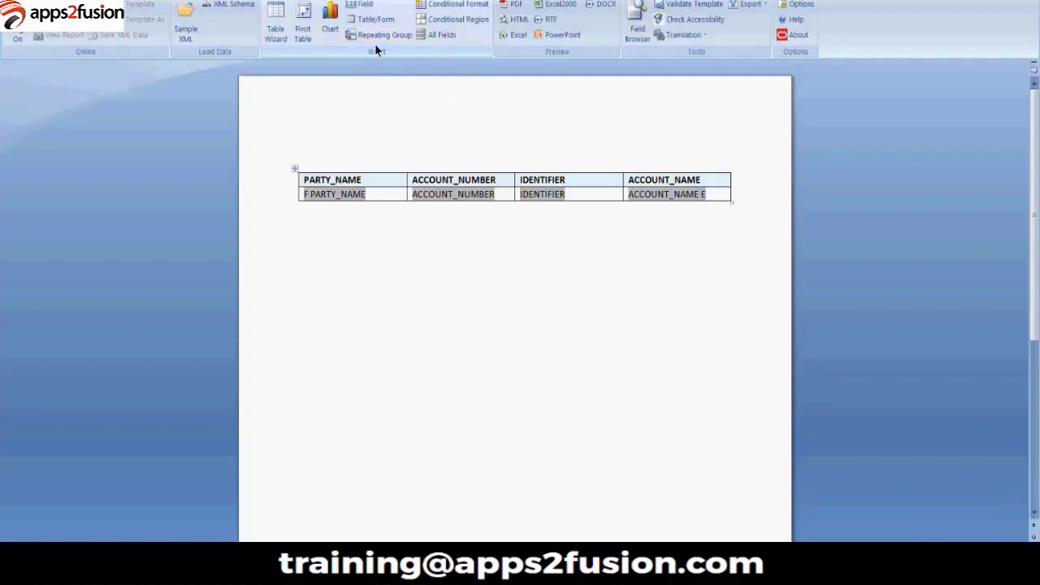
left_click(304, 198)
left_click_drag(304, 195, 692, 204)
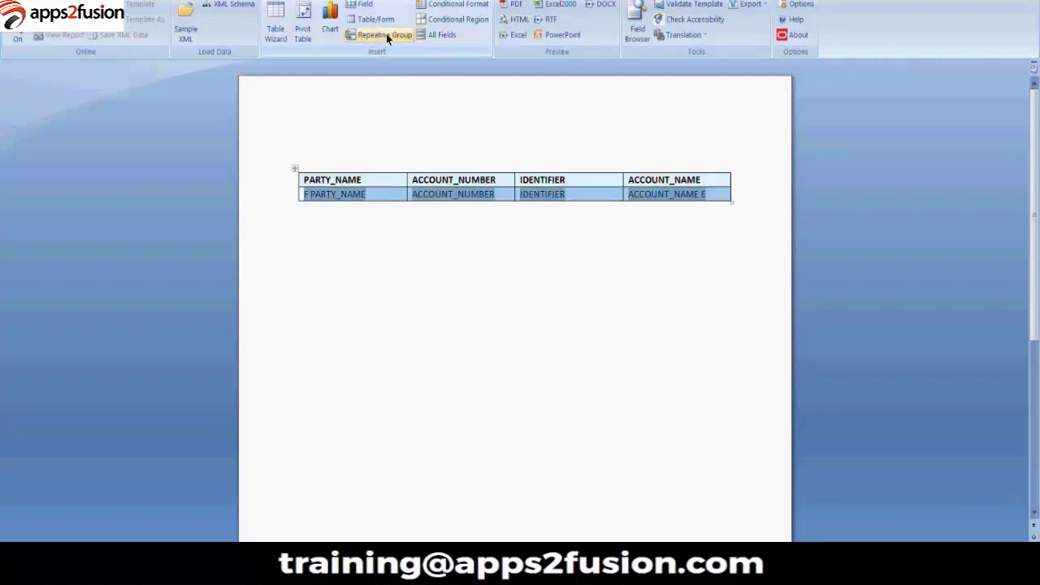
left_click(365, 33)
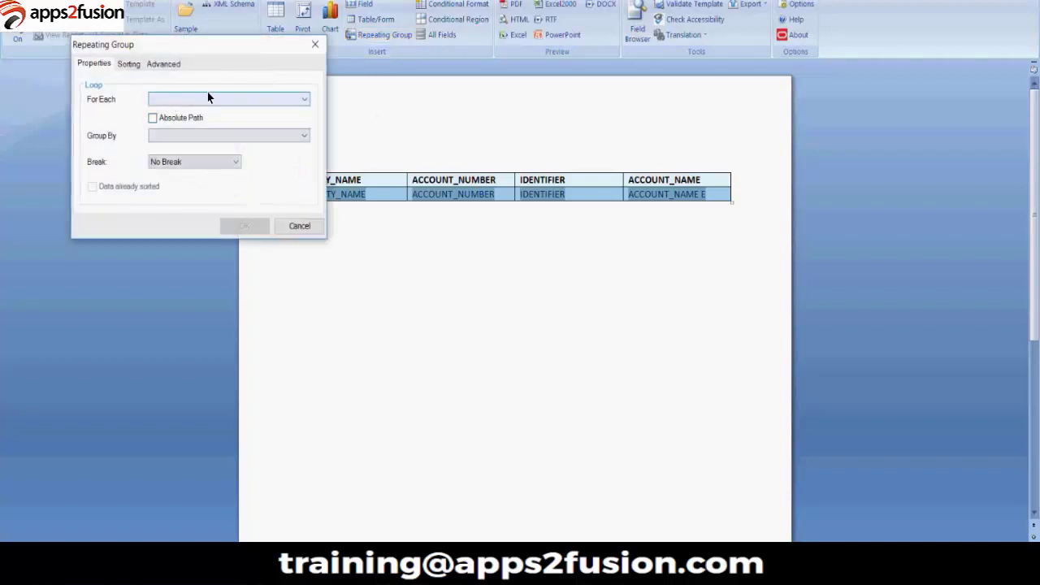
left_click(209, 99)
left_click(176, 112)
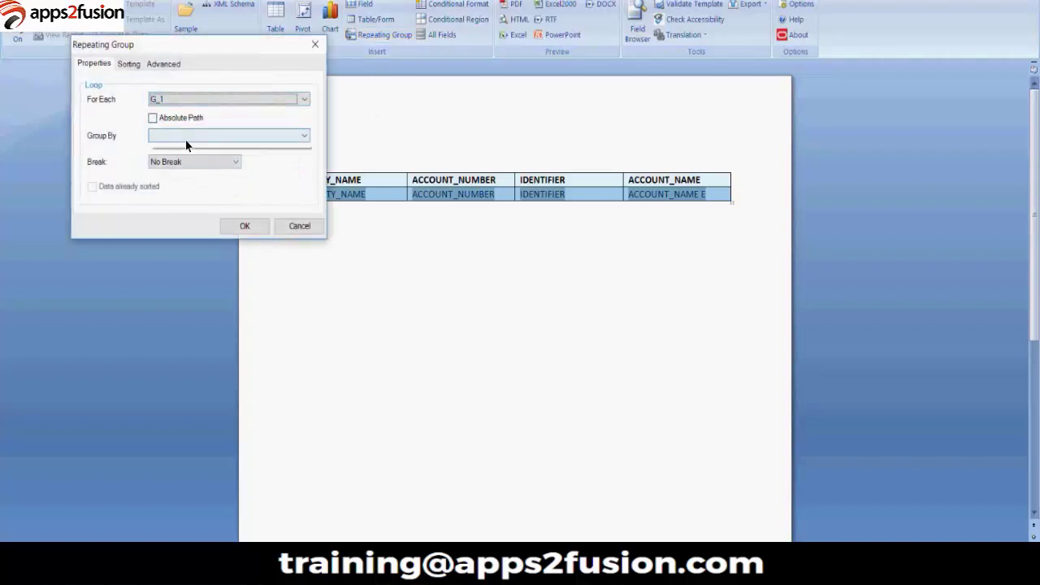
left_click(180, 136)
left_click(247, 230)
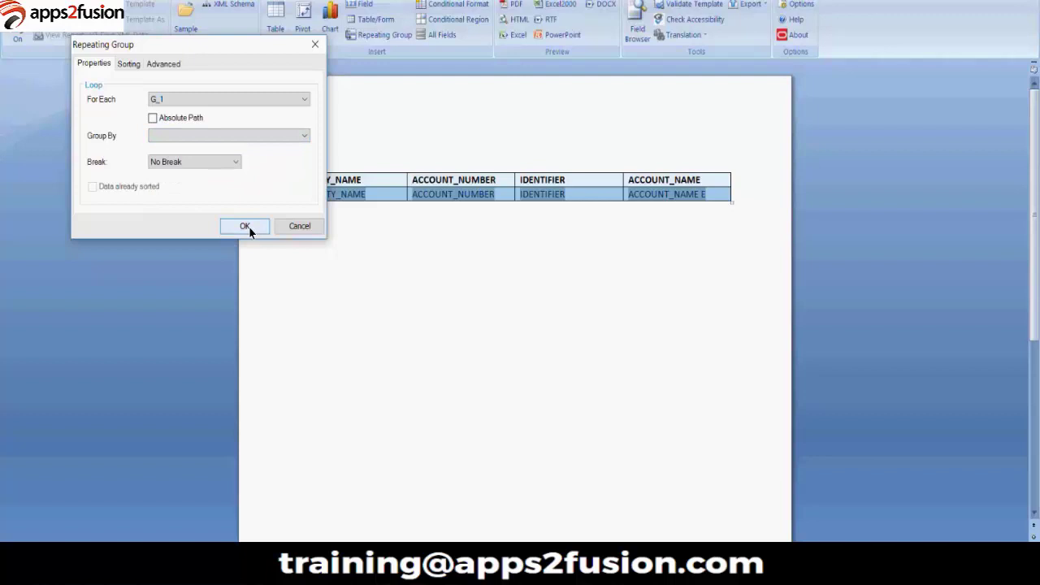
left_click(248, 231)
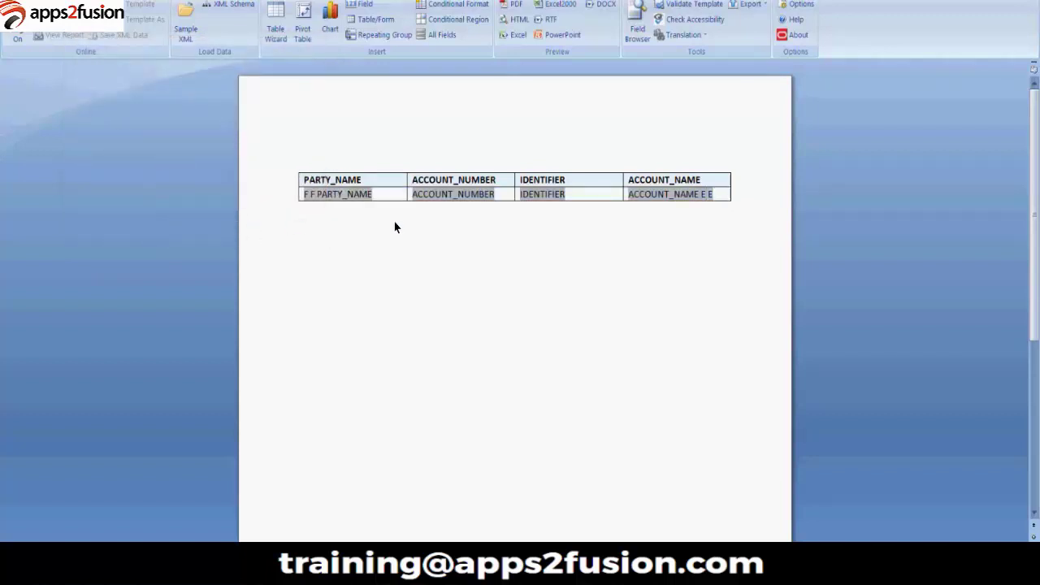
- Save the template as TemplateBuilder, preview it as PDF, and close the output PDF
left_click(518, 6)
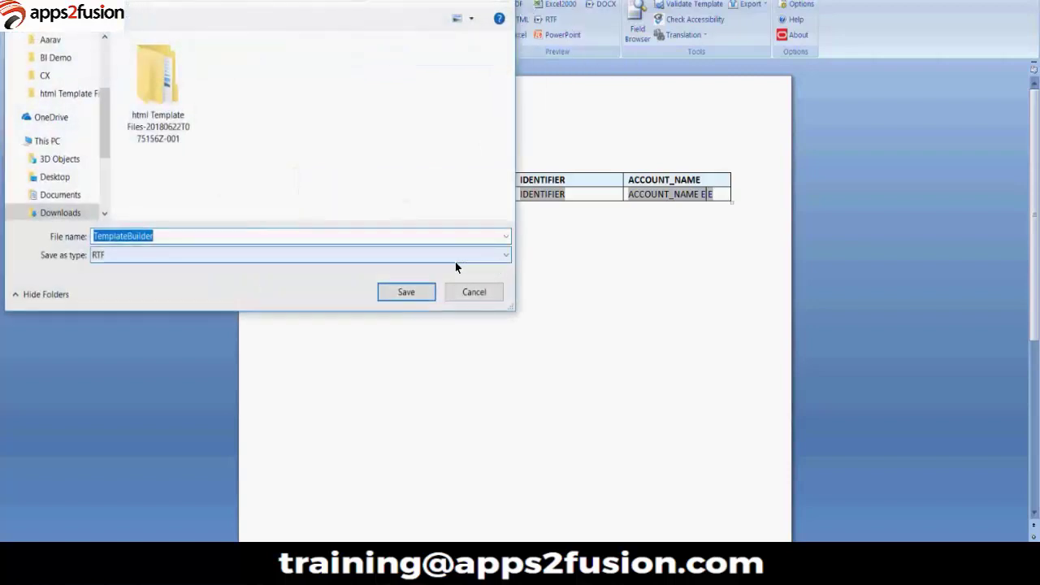
left_click(407, 292)
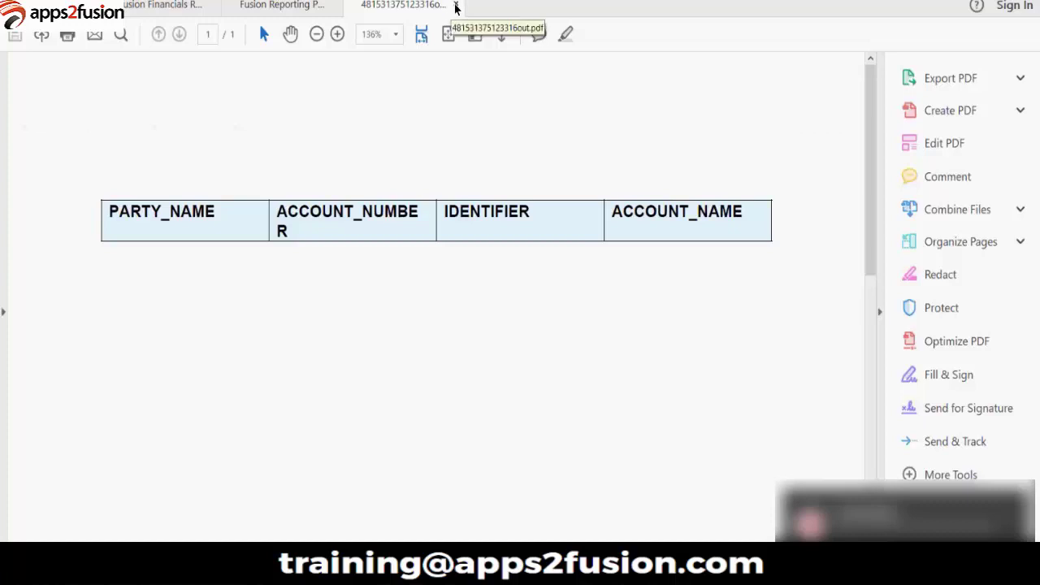
left_click(456, 6)
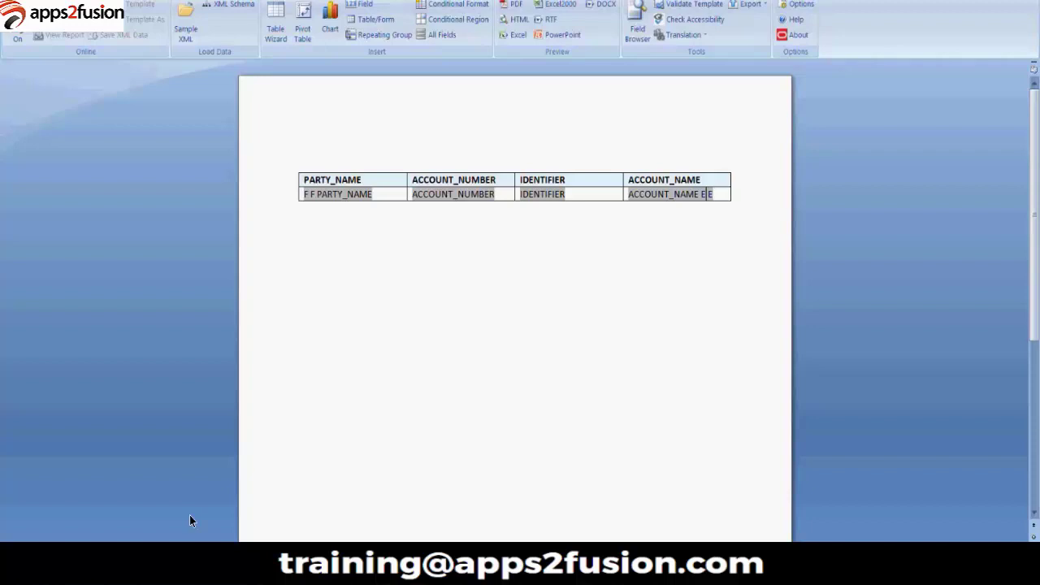
- Launch Microsoft Office Excel 2007 and maximize its window
type("excel")
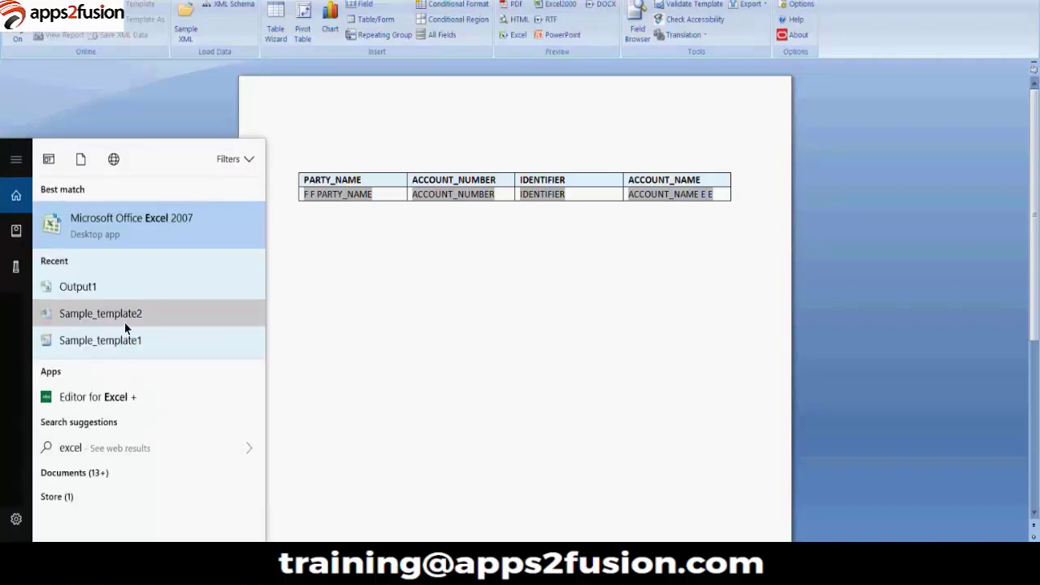
left_click(148, 233)
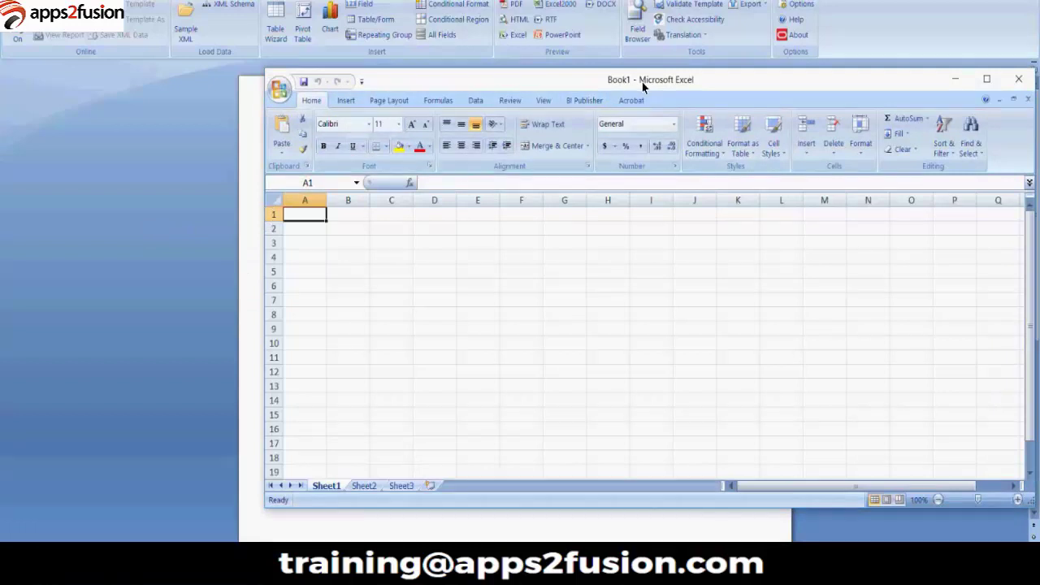
double_click(589, 84)
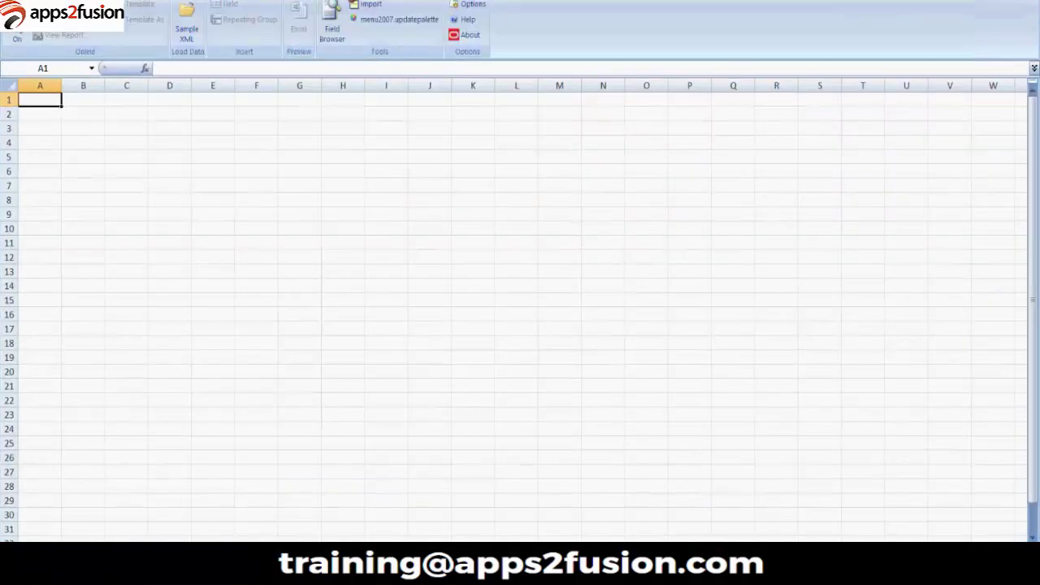
- Load the sample XML data file and accept creating the metadata sheet for the field list
left_click(185, 32)
left_click(230, 65)
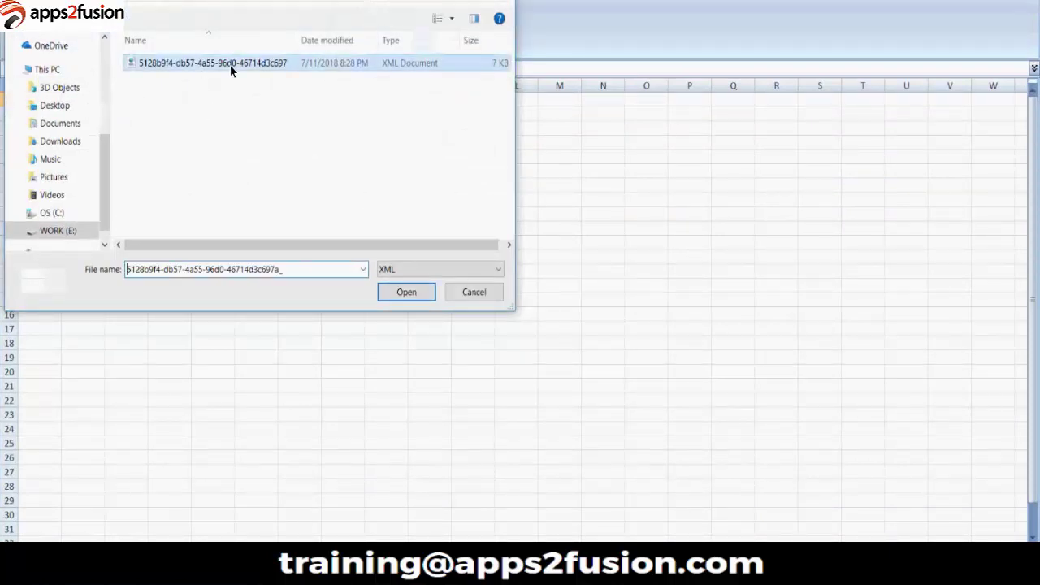
left_click(401, 292)
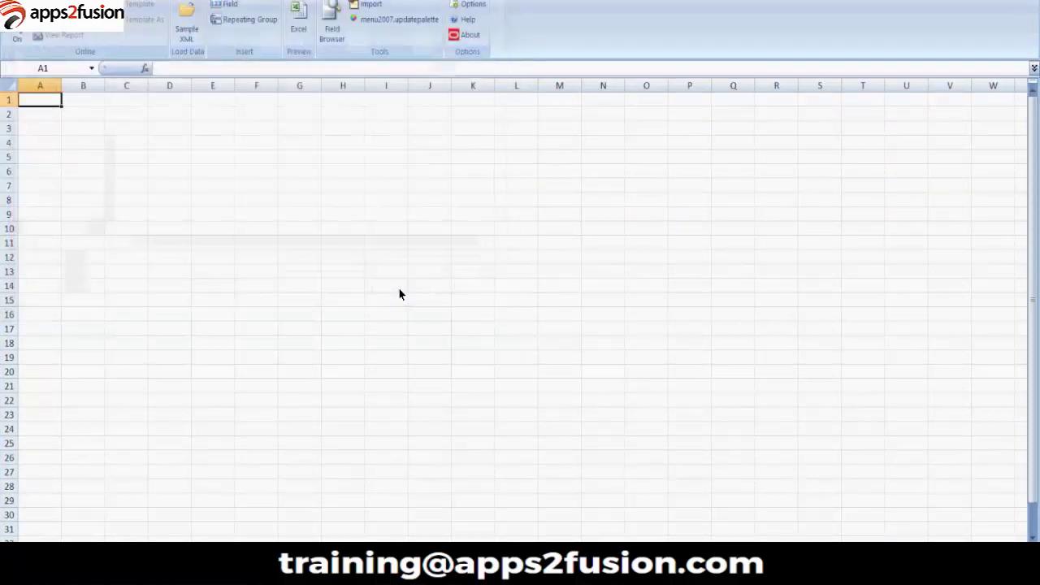
left_click(233, 7)
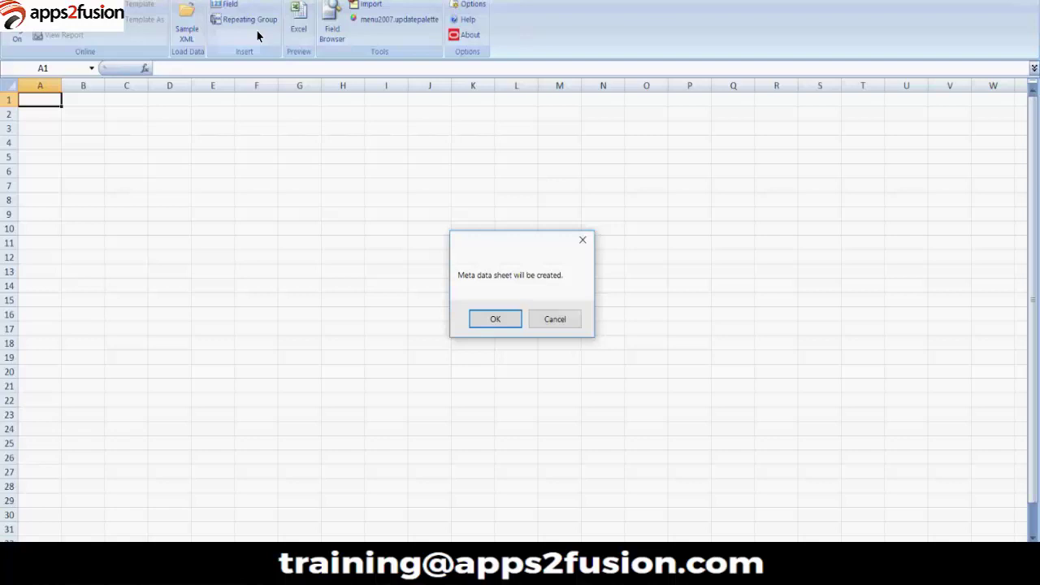
left_click(505, 318)
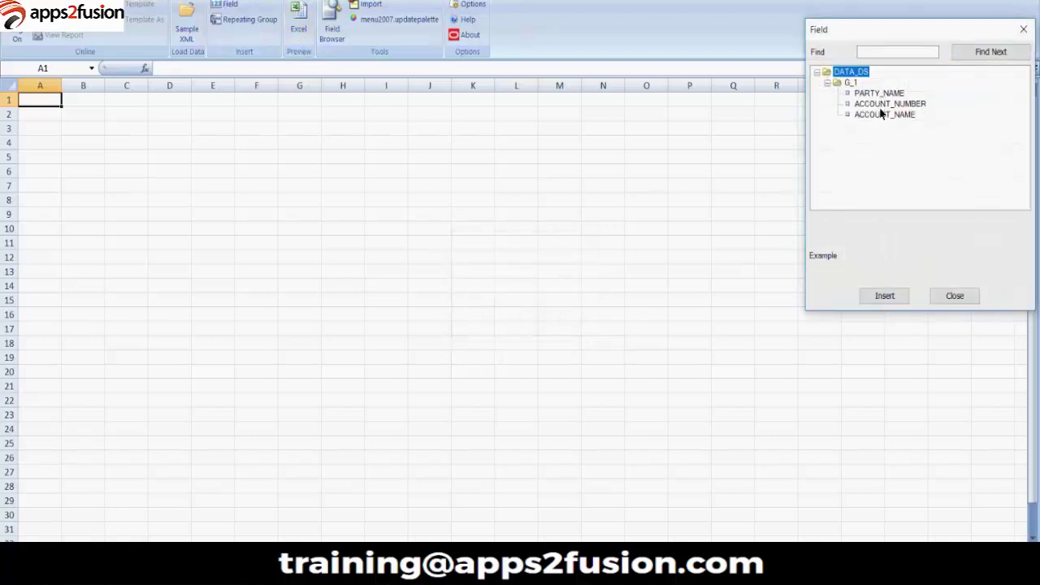
- Close the field list, open the BI Demo folder in Explorer, and select Sample_template2
left_click(938, 299)
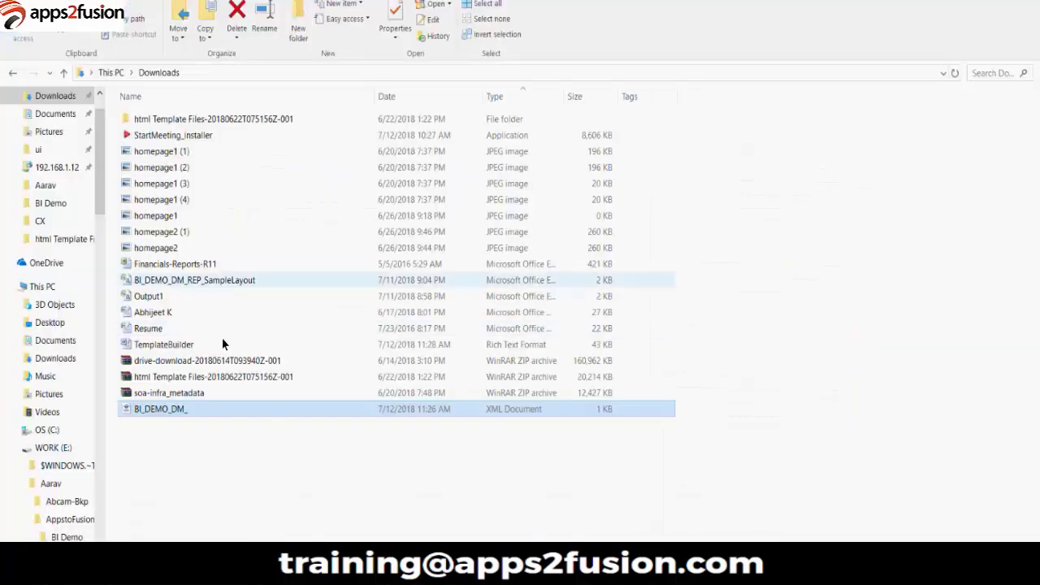
left_click_drag(104, 211, 109, 273)
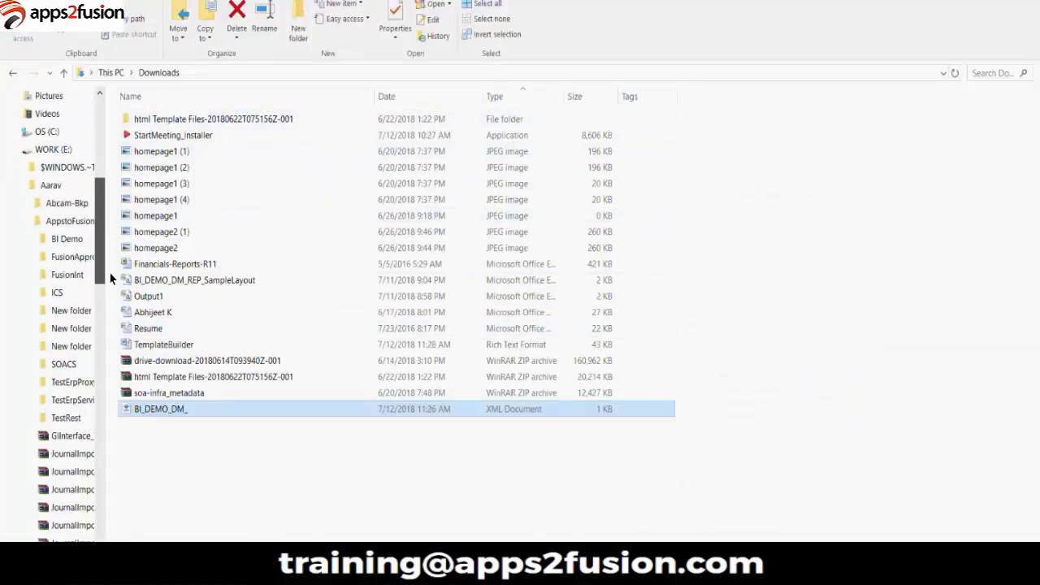
left_click(66, 239)
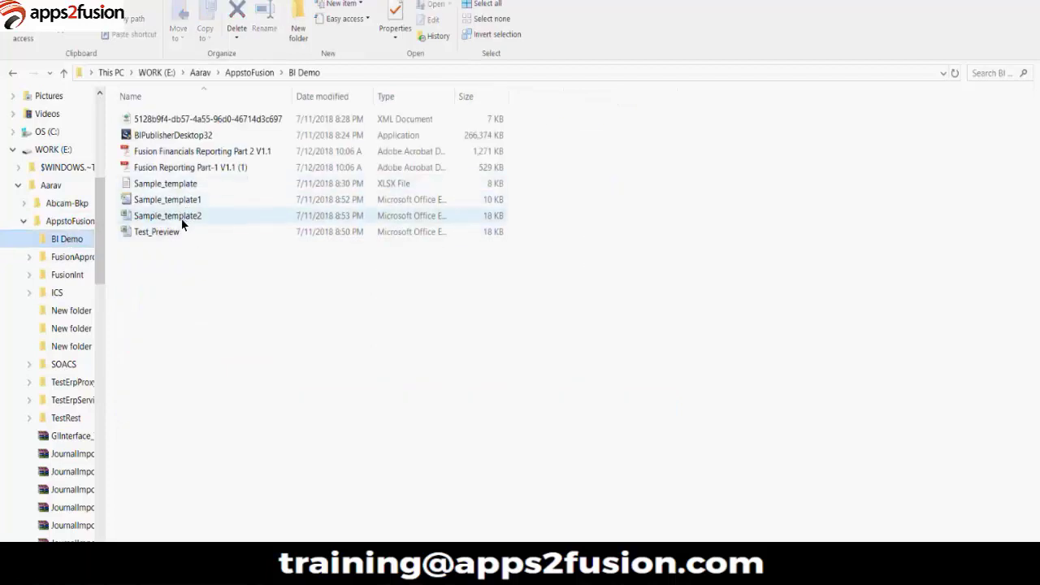
left_click(182, 219)
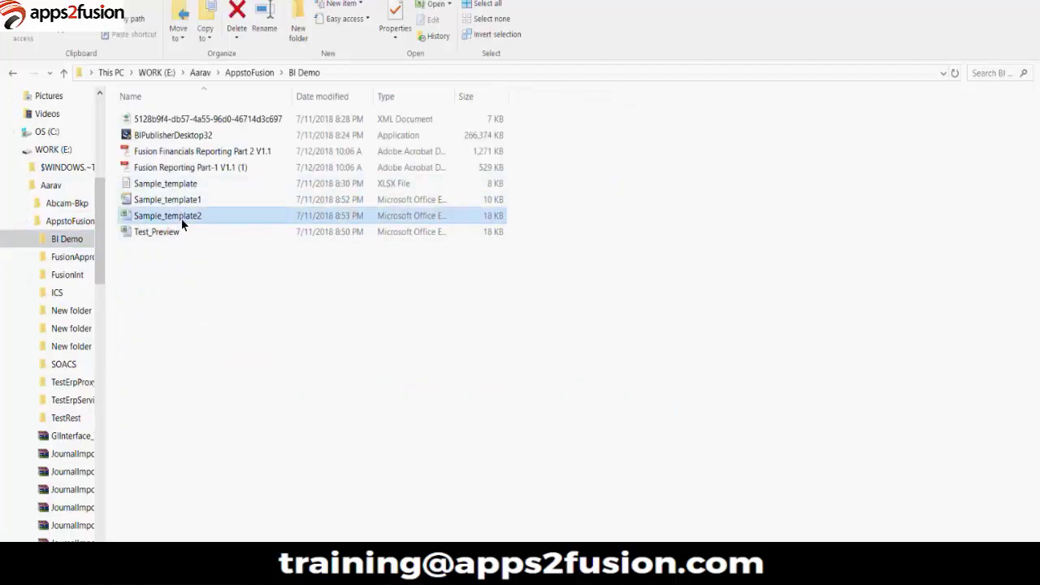
- Open Sample_template2 with Microsoft Office Excel, then switch to the BI_DEMO_DM XML file in Notepad++
right_click(182, 225)
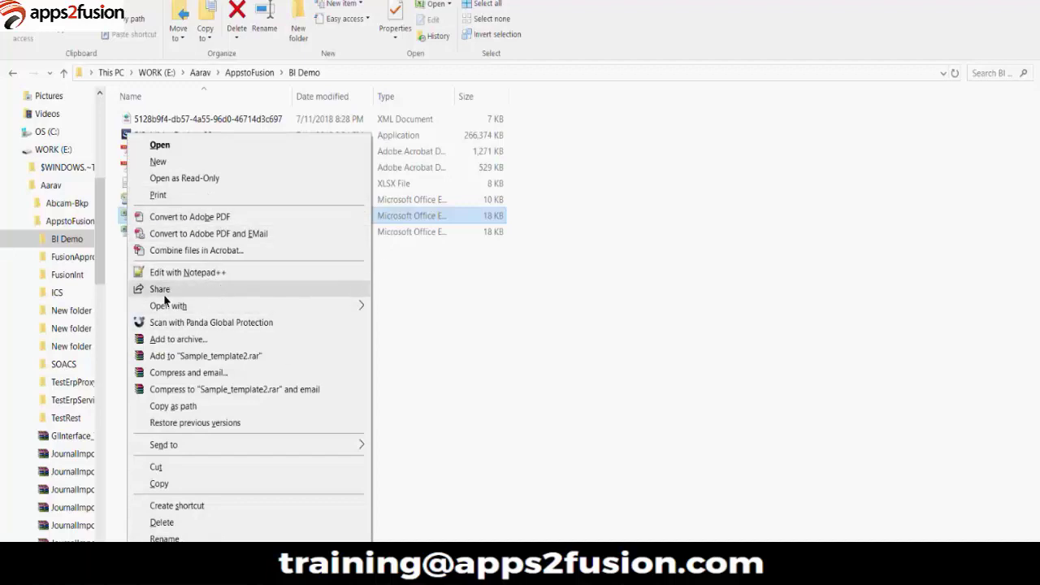
mouse_move(367, 306)
left_click(433, 322)
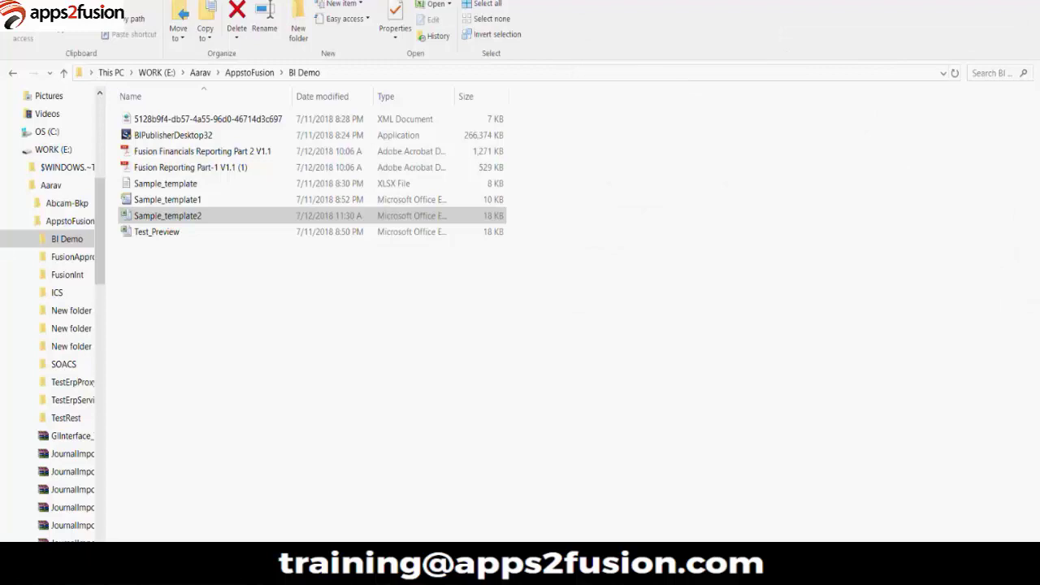
mouse_move(685, 568)
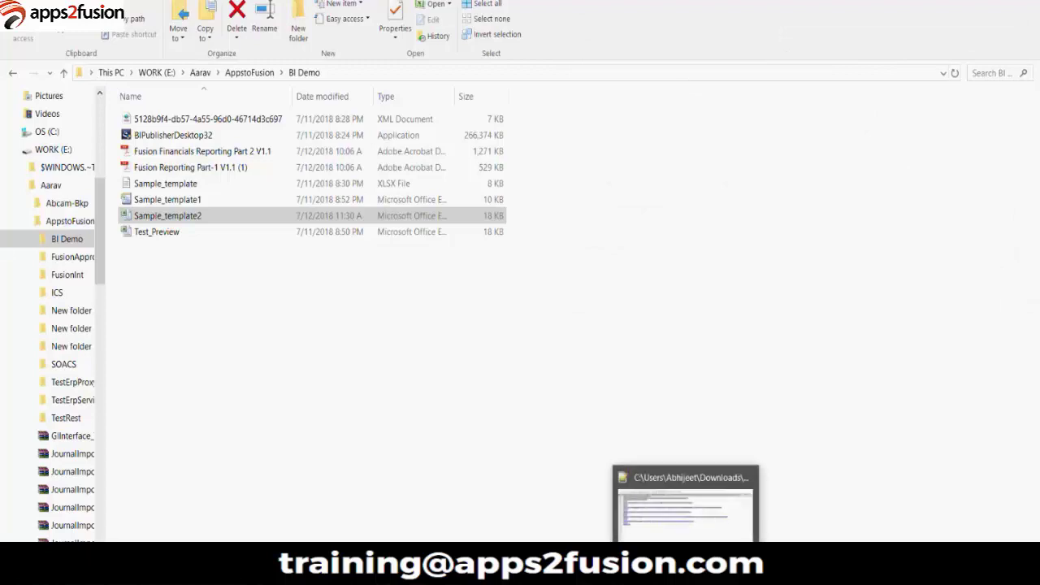
left_click(685, 503)
left_click(149, 257)
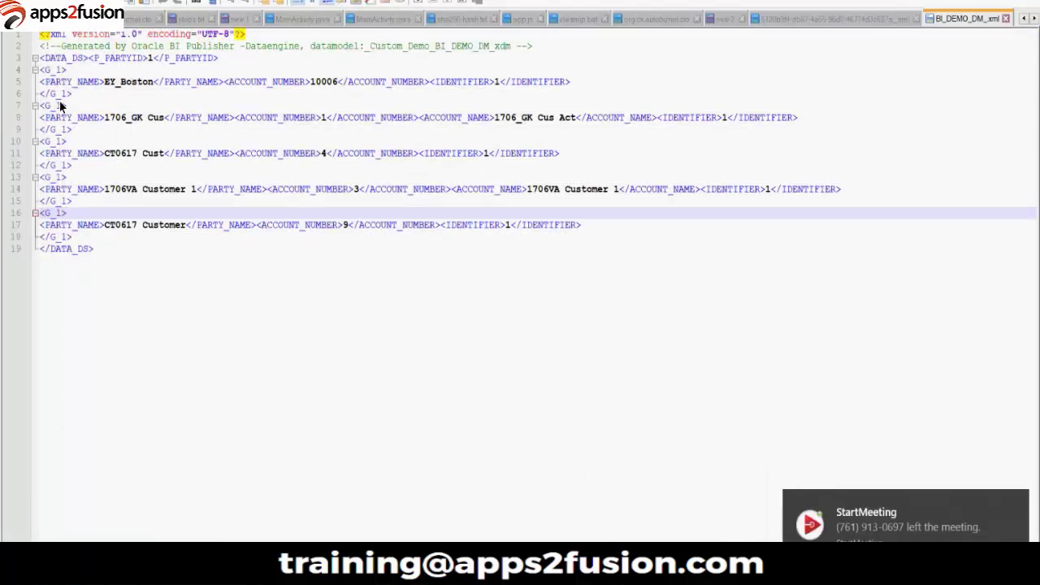
mouse_move(41, 69)
left_mouse_down()
mouse_move(71, 97)
mouse_move(41, 69)
left_mouse_up()
left_click(74, 97)
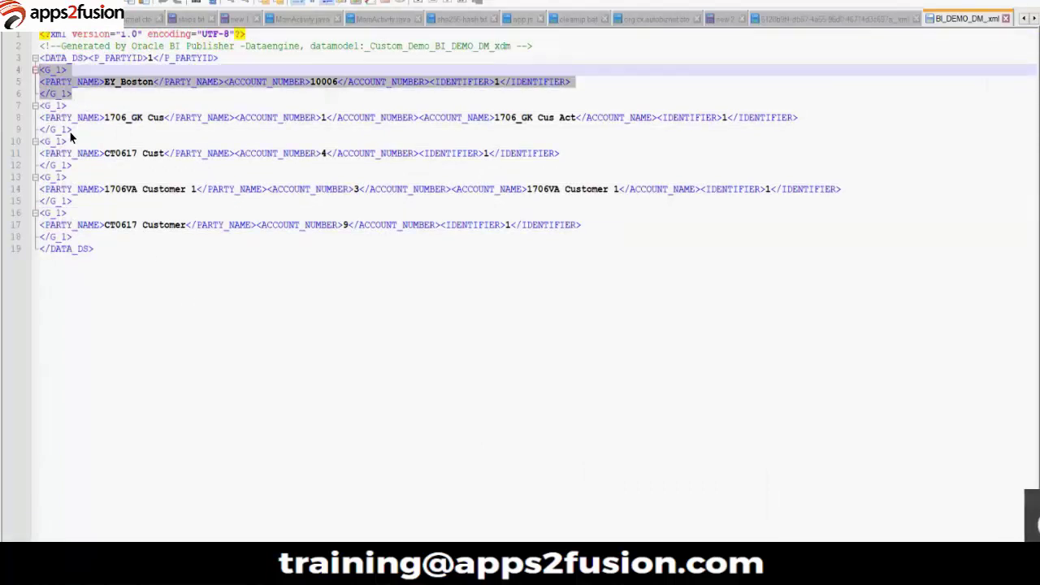
left_click_drag(71, 130, 40, 106)
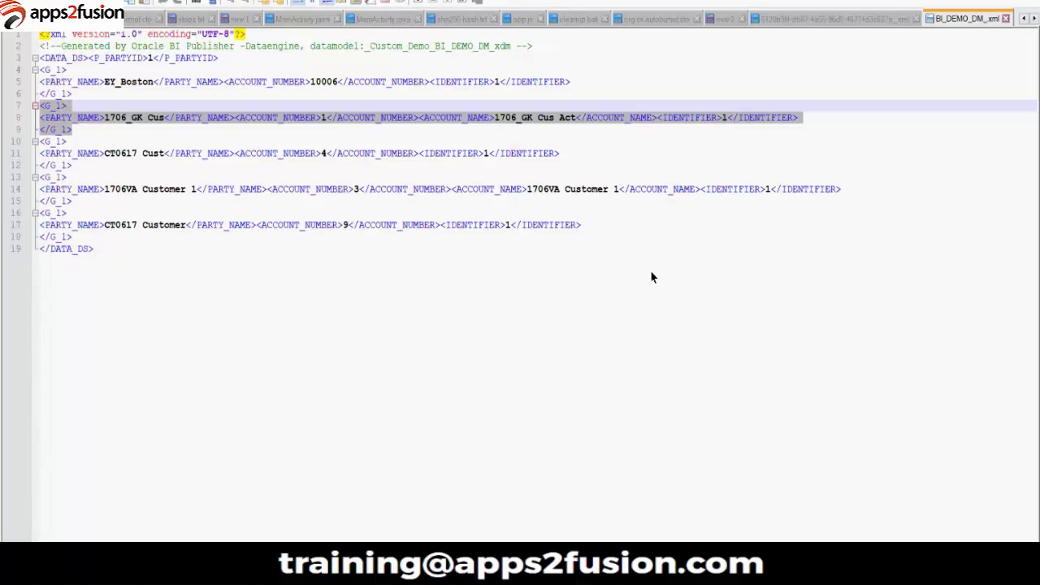
mouse_move(484, 569)
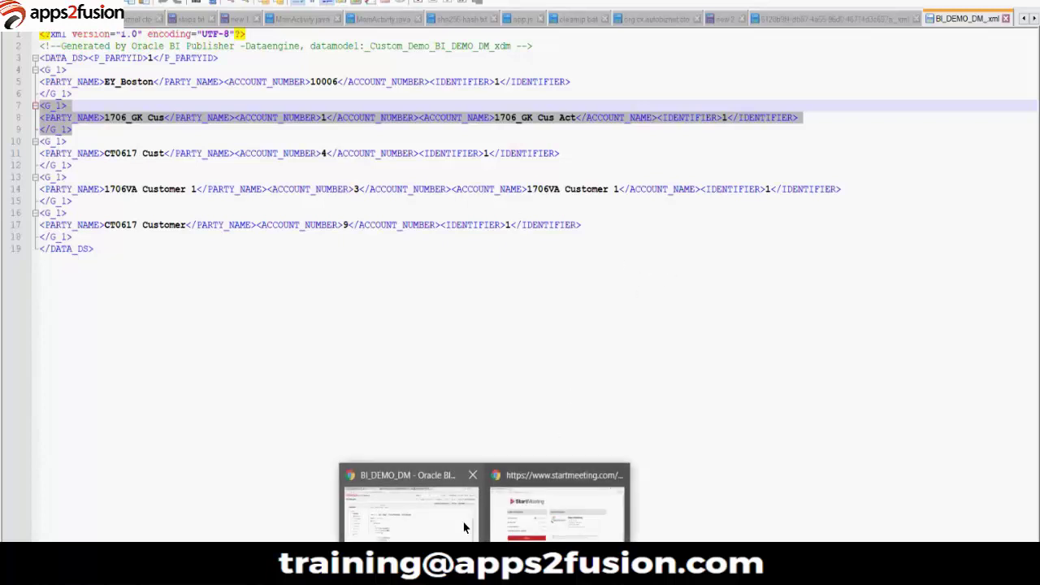
- Return to the BI Publisher tab and cancel the new report's layout wizard, confirming with OK
left_click(439, 485)
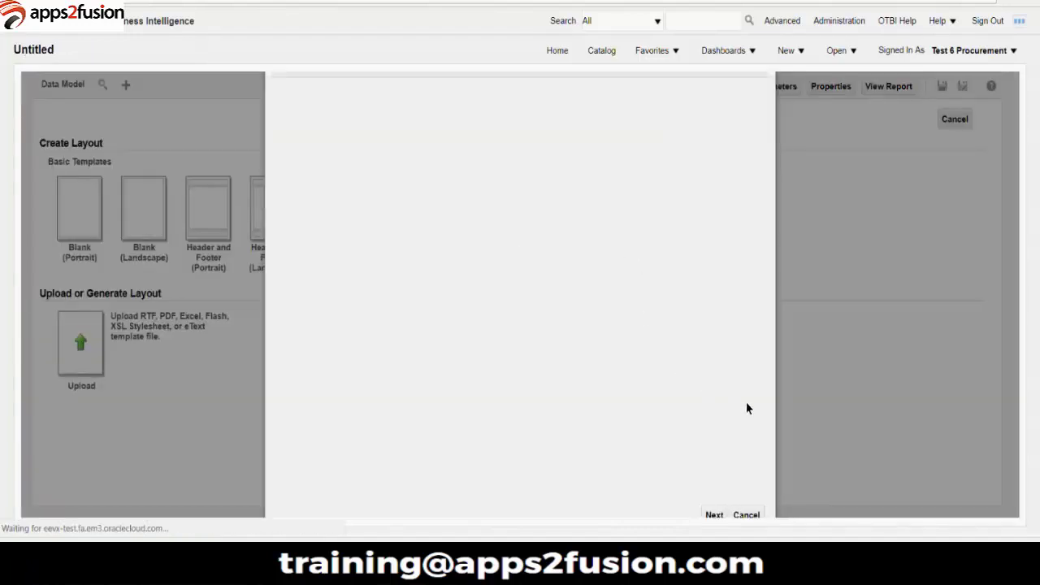
left_click(744, 514)
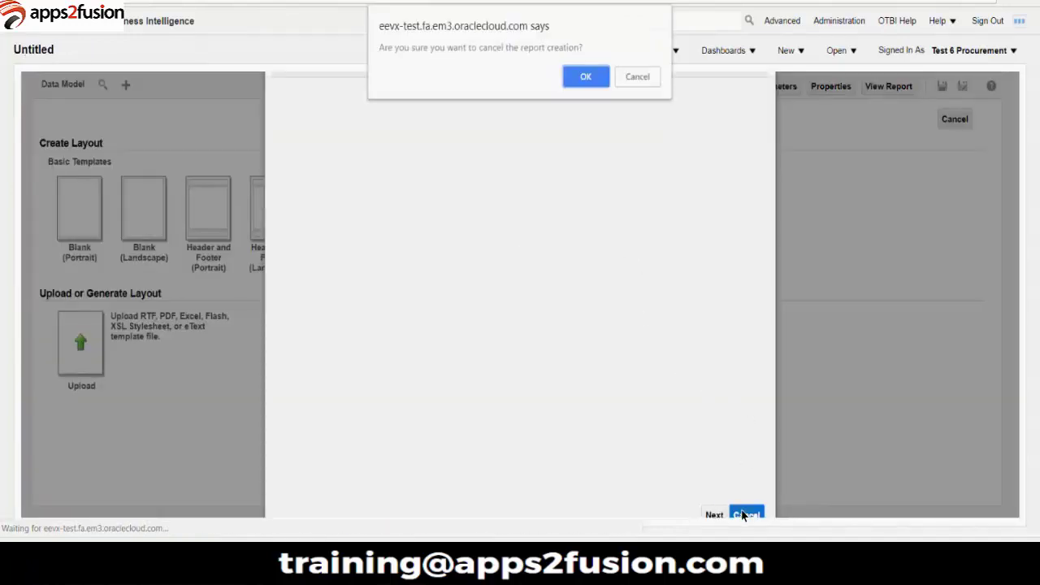
left_click(583, 81)
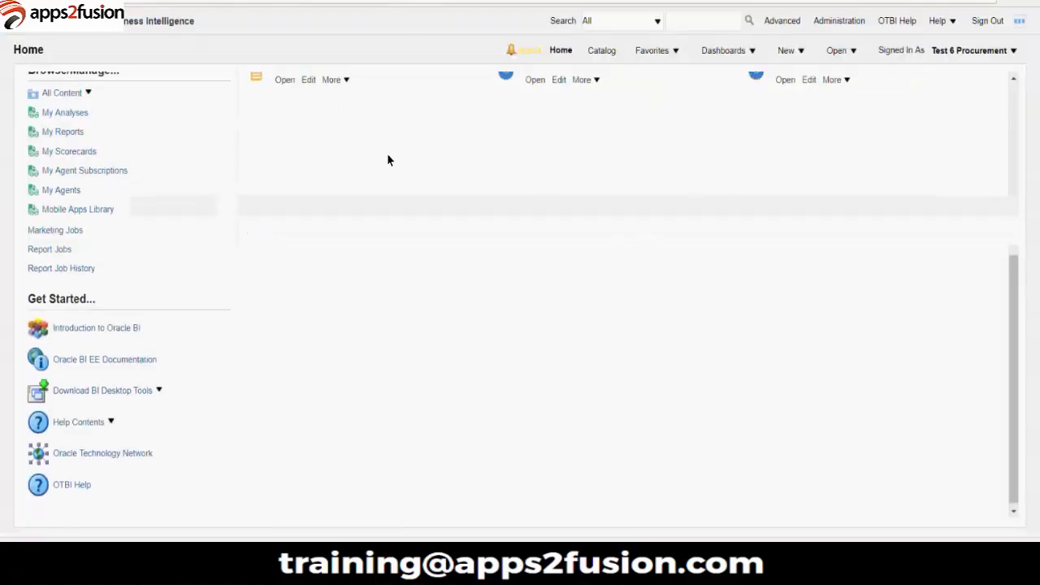
- Open BI_DEMO_DM_REP from the BI catalog for editing
scroll(388, 157, "up", 5)
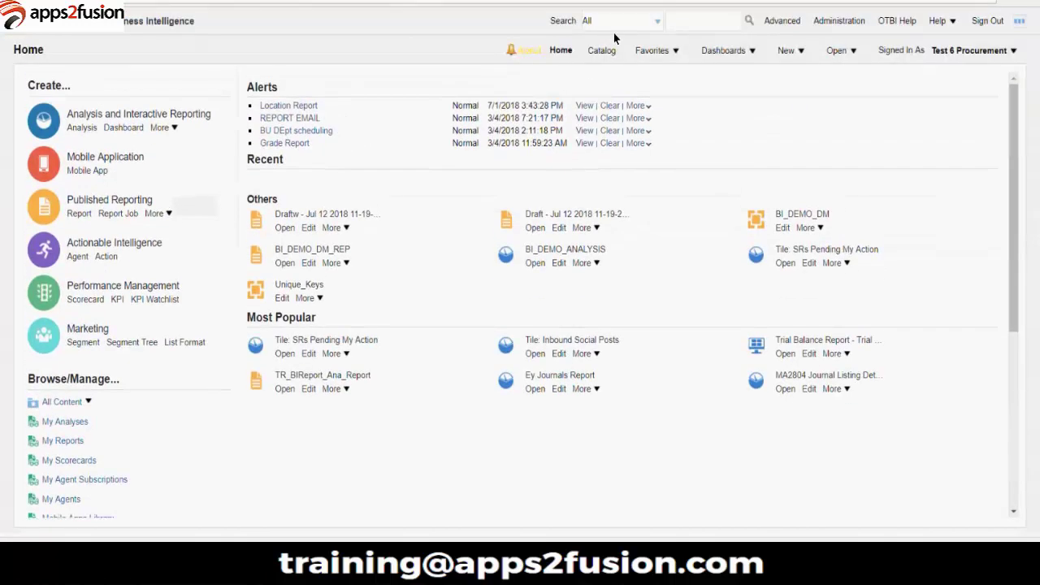
left_click(605, 52)
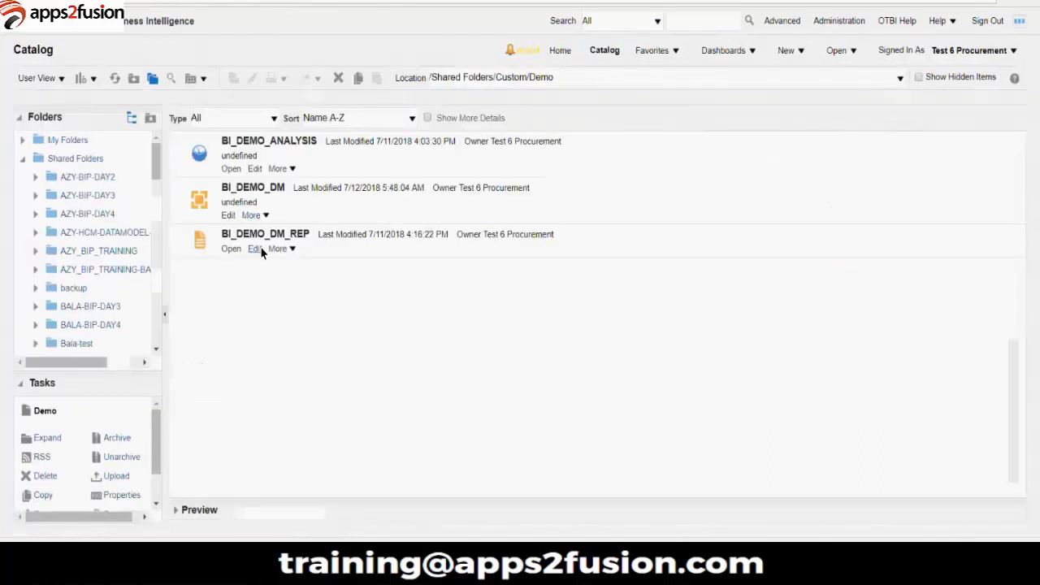
left_click(255, 248)
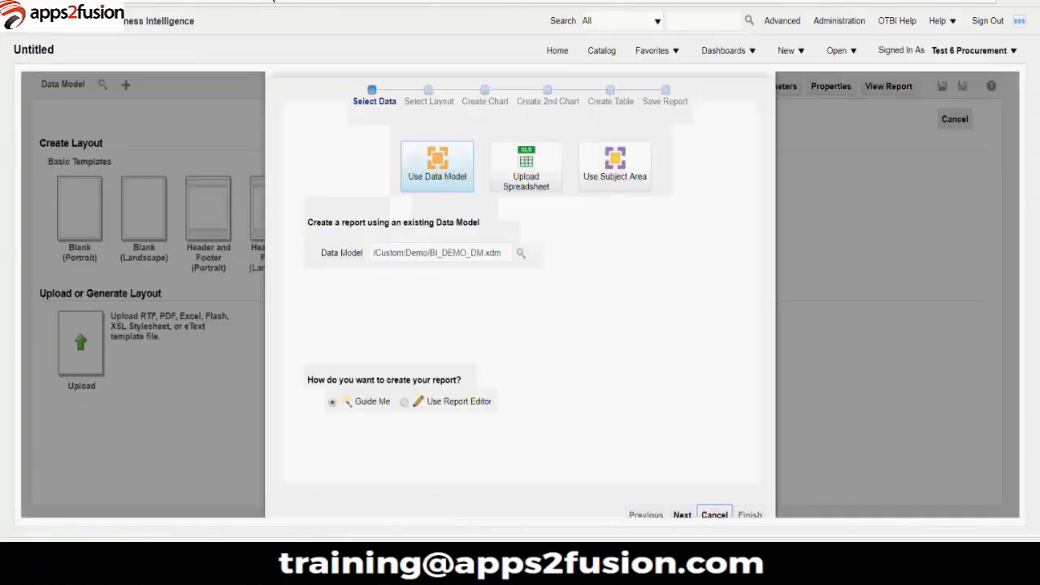
- Choose Use Report Editor and finish, dismiss the Save As dialog, then cancel the wizard
left_click(468, 400)
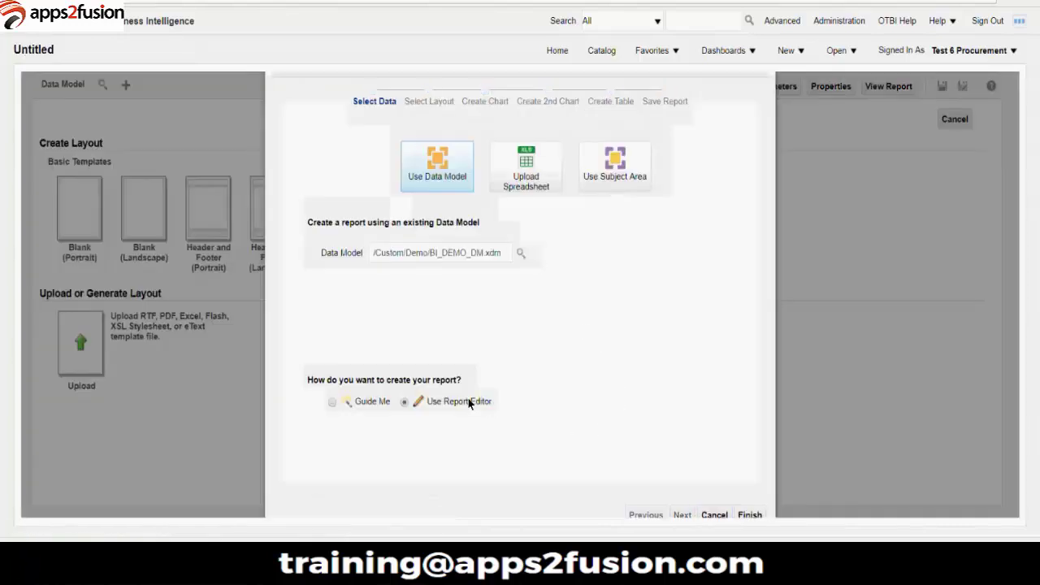
left_click(741, 514)
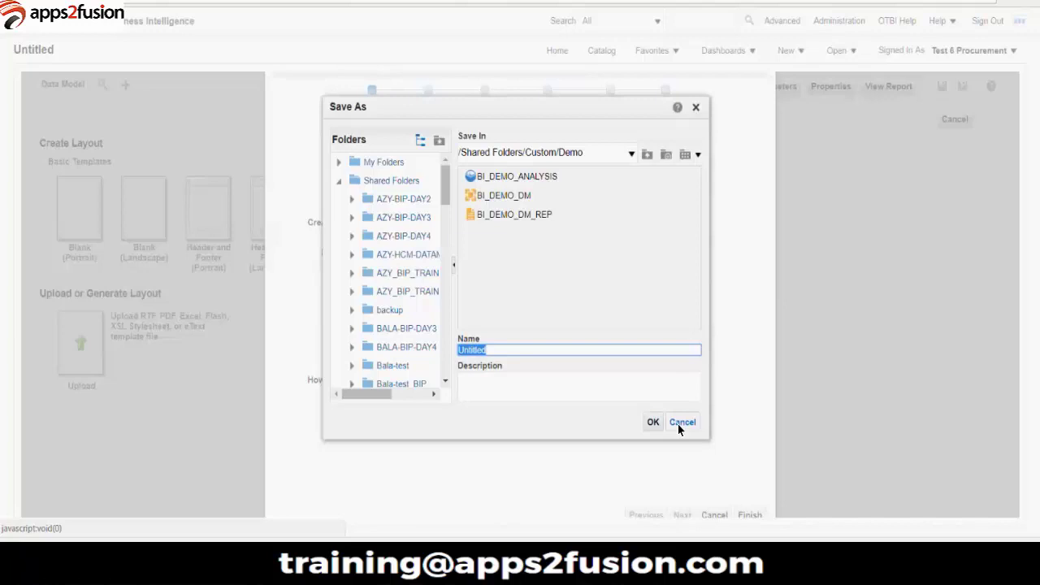
left_click(681, 422)
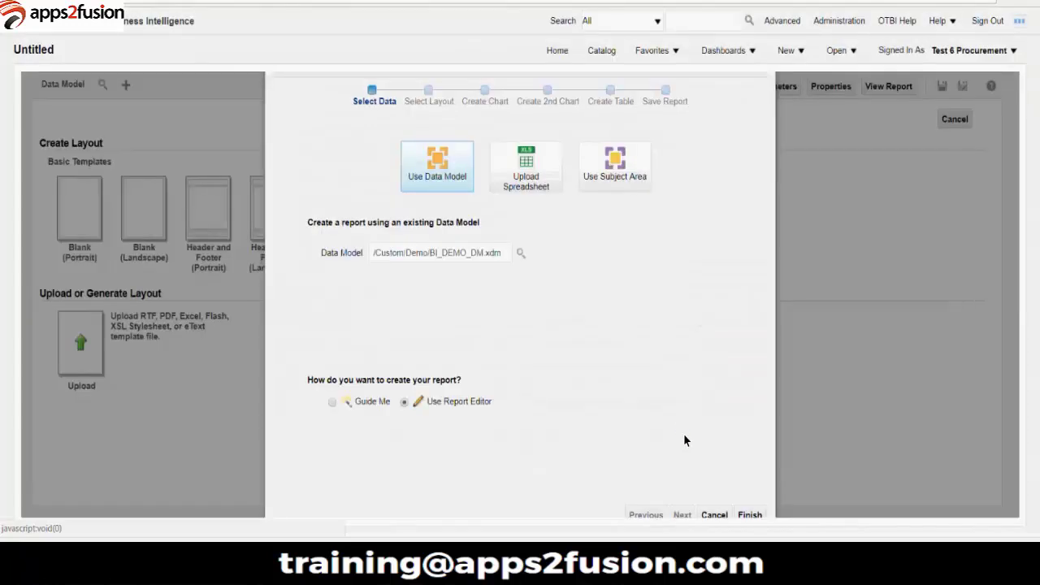
left_click(715, 515)
left_click(589, 76)
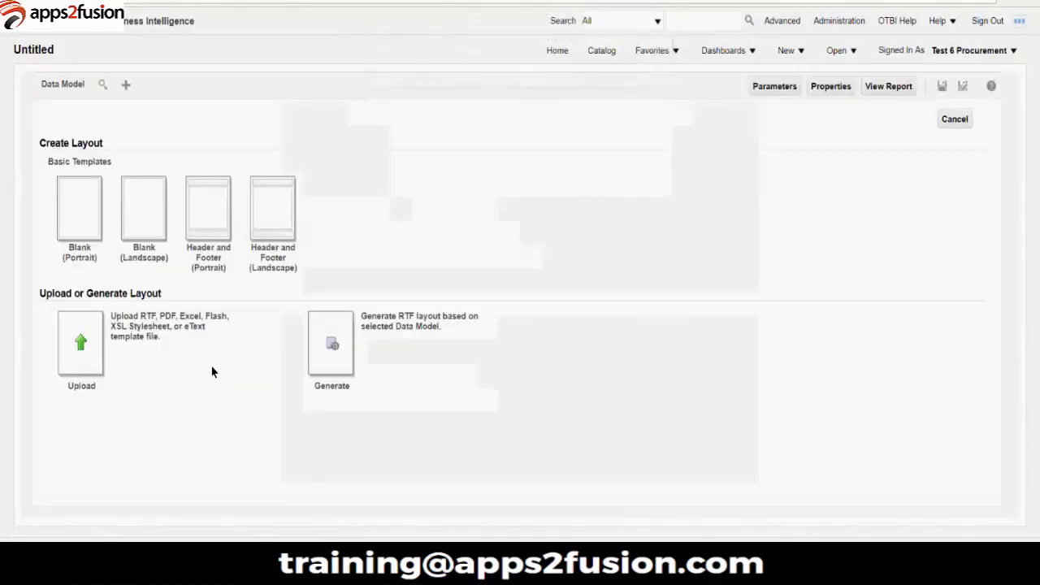
- Upload layout: attach Sample_template2.xls, set type Excel Template and locale English, then close the dialog
left_click(81, 360)
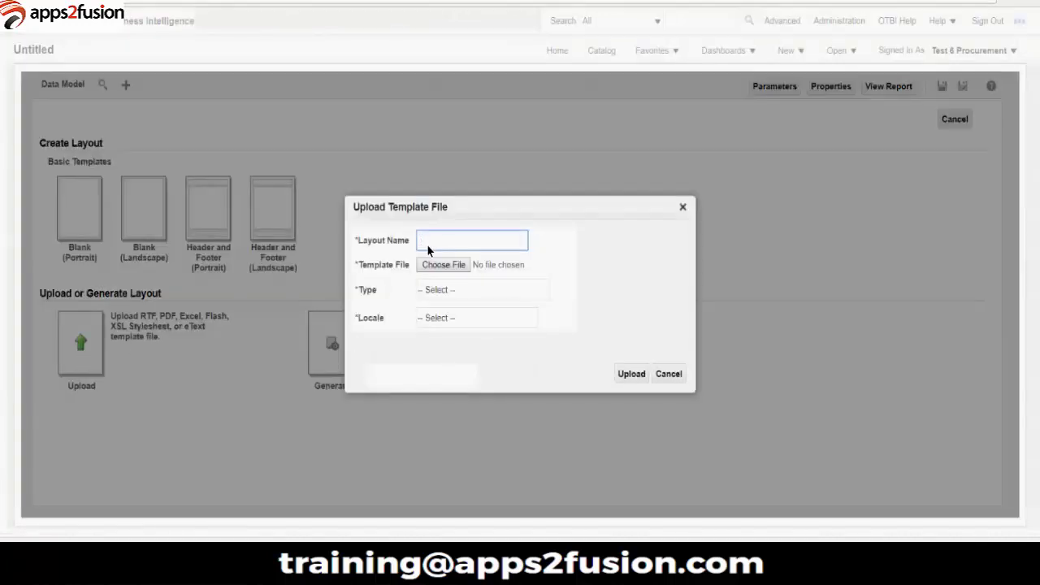
left_click(438, 266)
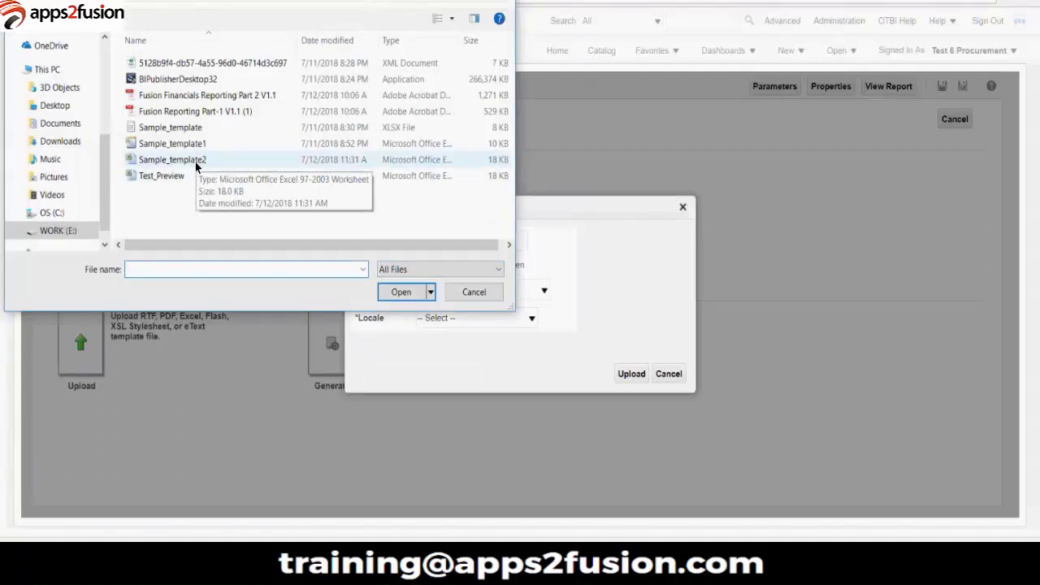
left_click(195, 162)
double_click(195, 162)
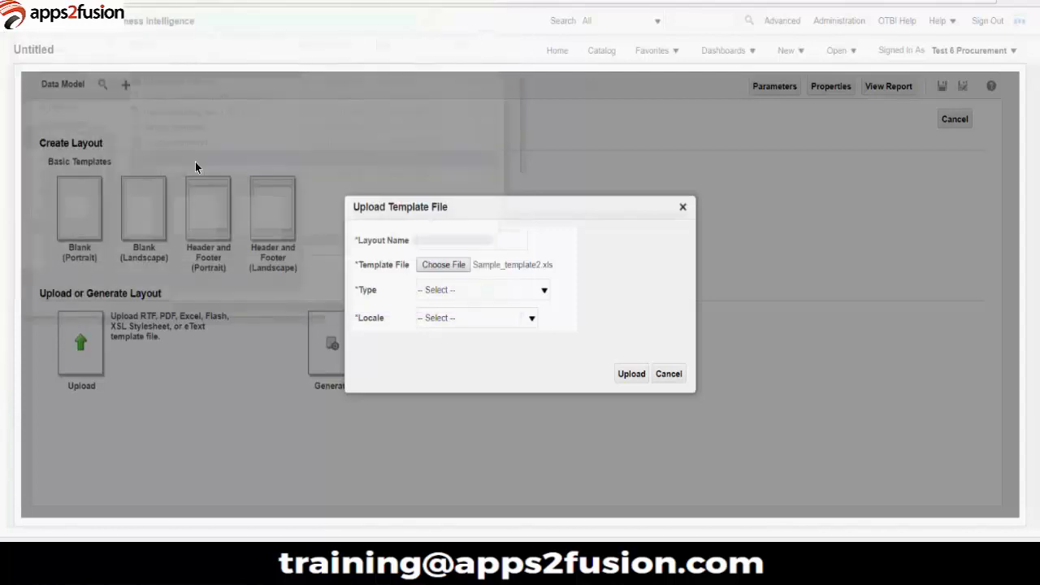
left_click(472, 294)
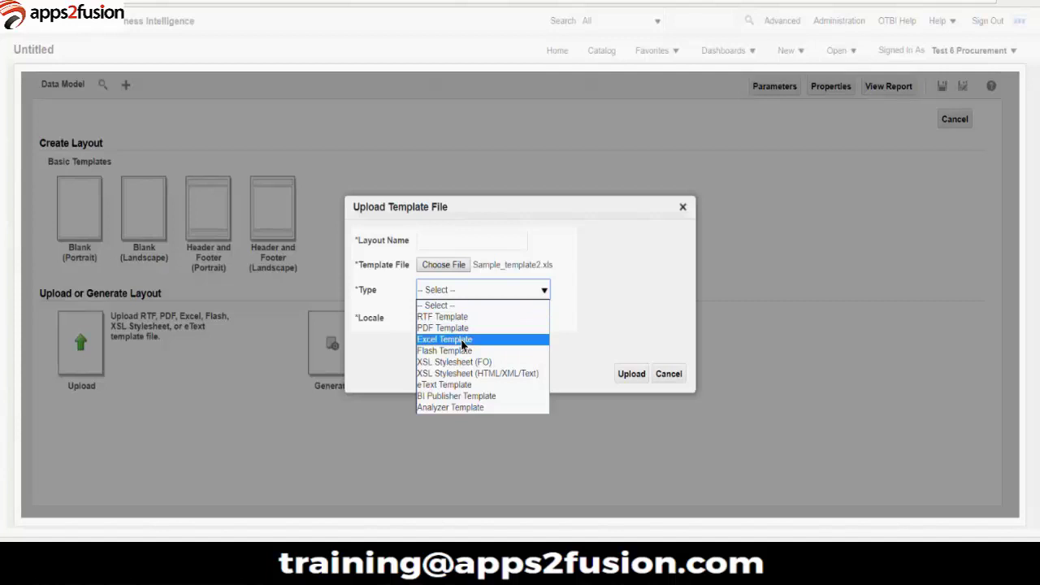
left_click(460, 339)
left_click(467, 323)
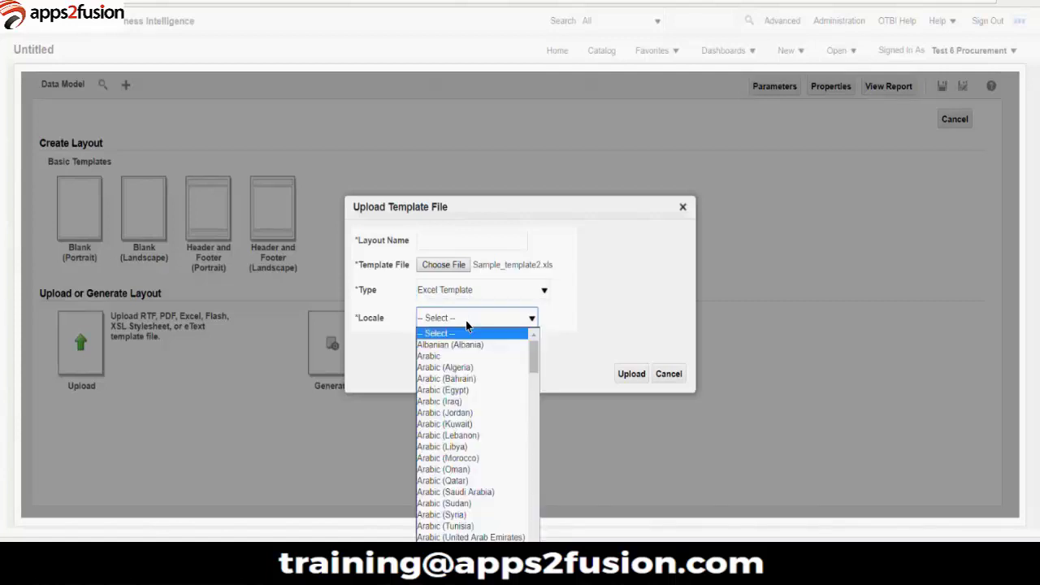
key("e")
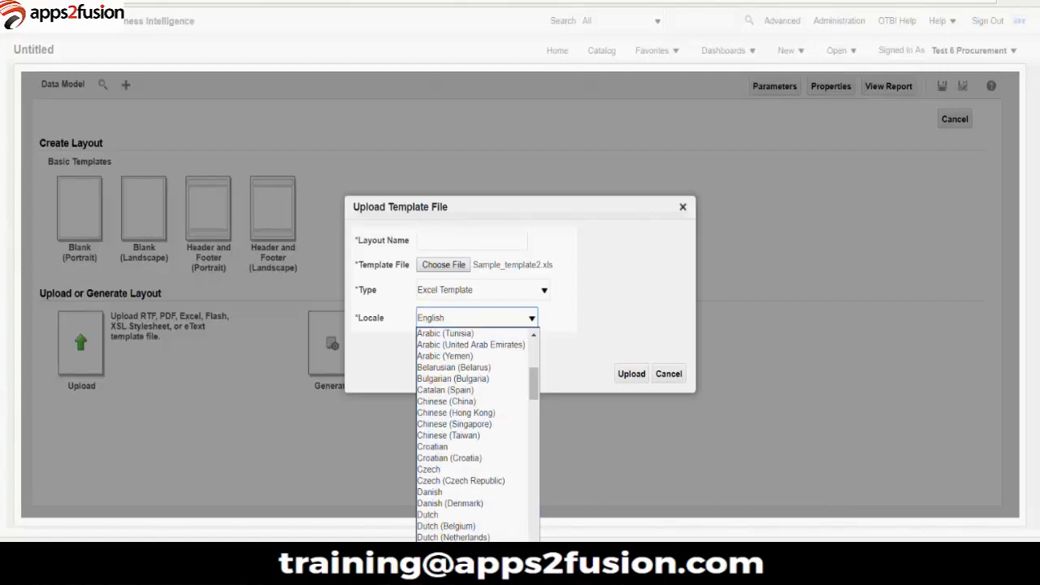
key("Return")
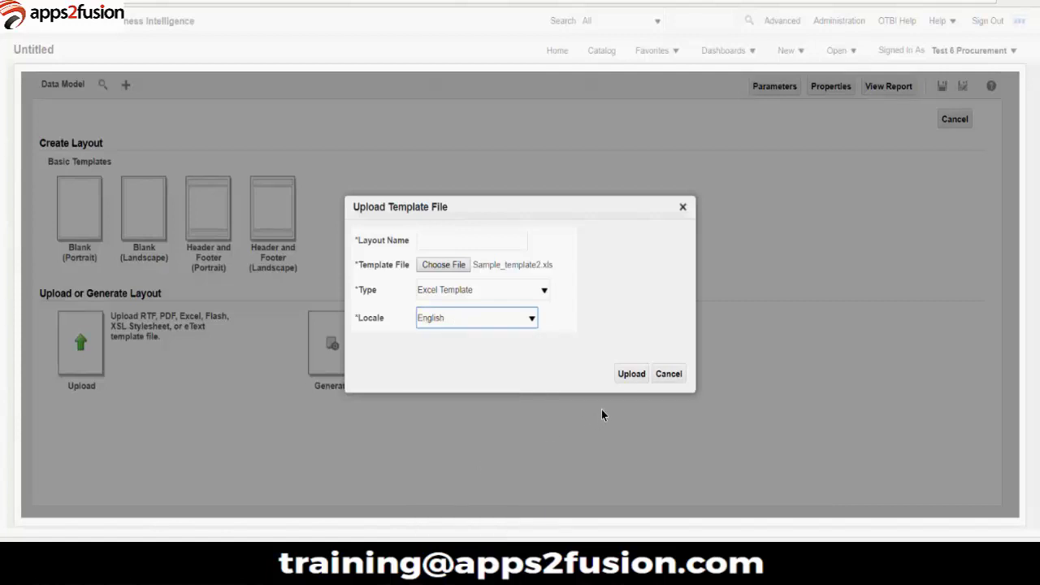
left_click(669, 374)
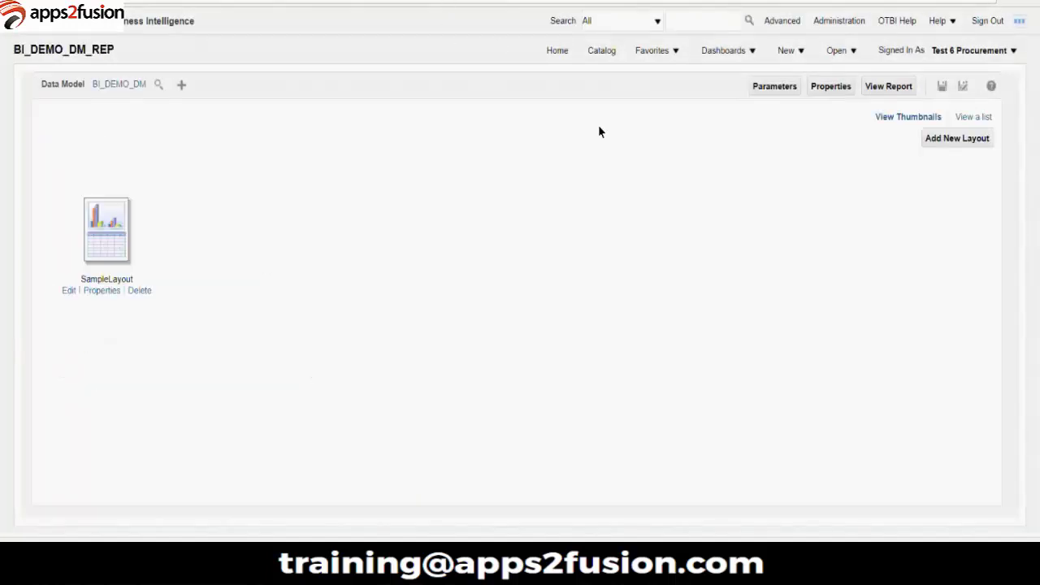
- In list view set SampleLayout's output format to Data (CSV) only, save, and view the report
left_click(973, 117)
left_click(165, 254)
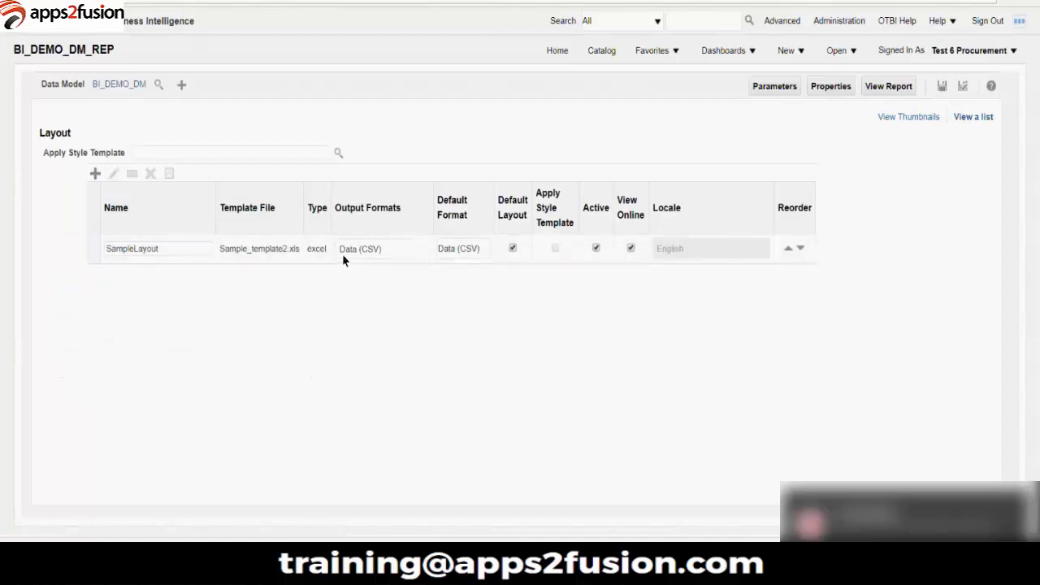
left_click(395, 248)
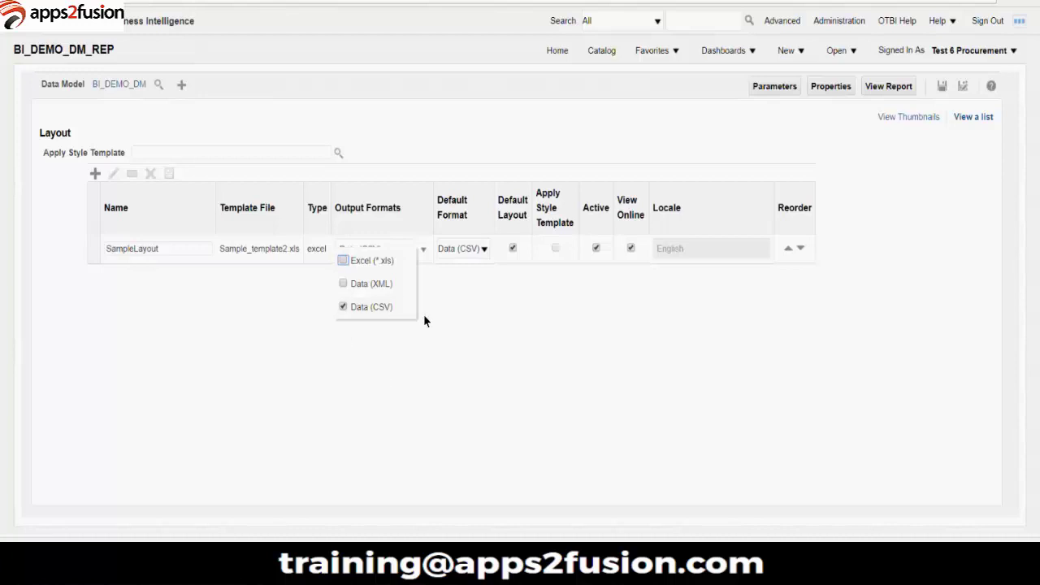
left_click(501, 324)
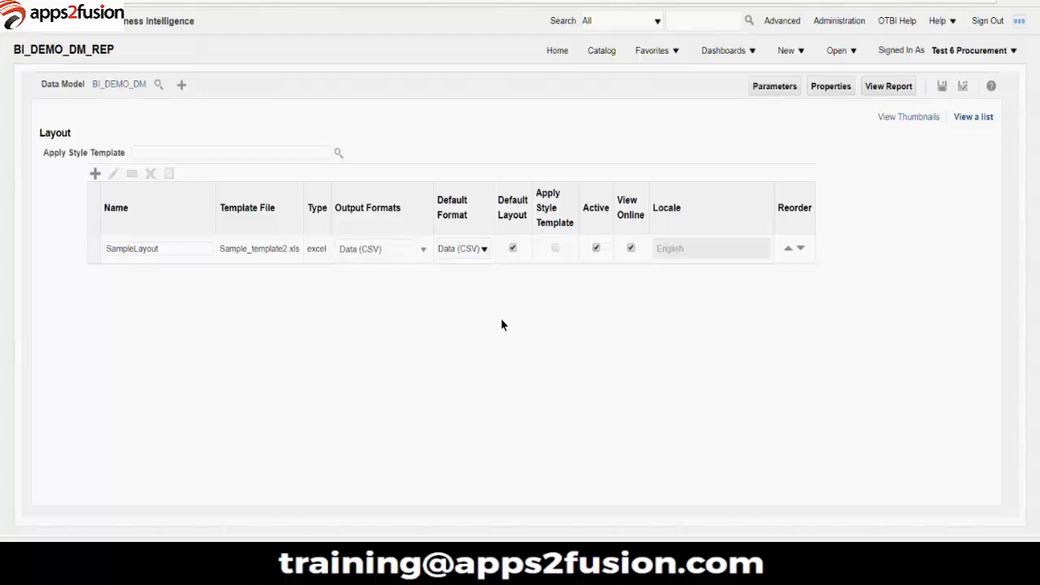
left_click(942, 87)
left_click(882, 91)
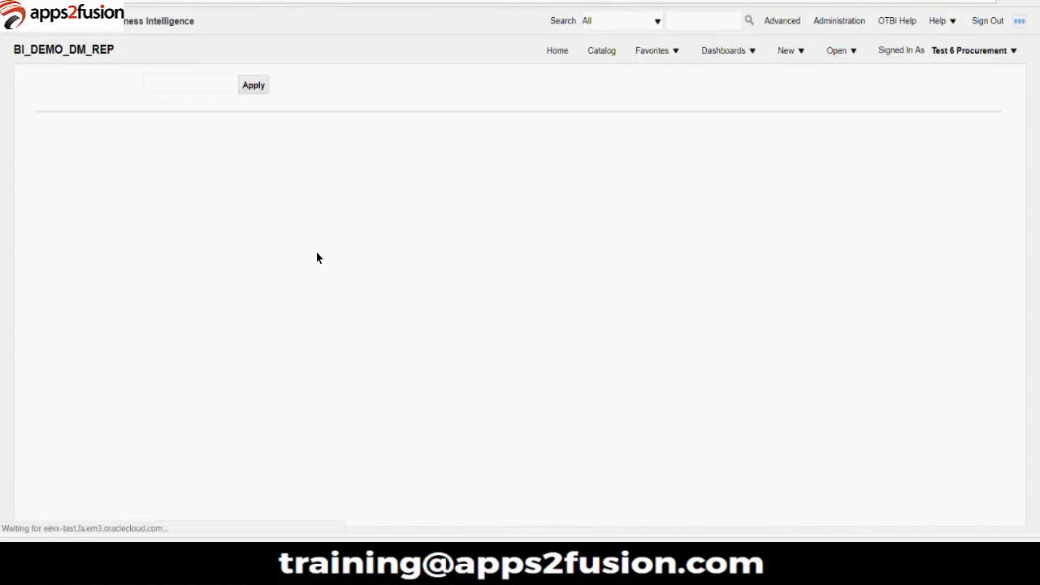
- Run the report with party id 1 to show the CSV rows for PARTY_NAME, ACCOUNT_NUMBER and ACCOUNT_NAME
left_click(196, 91)
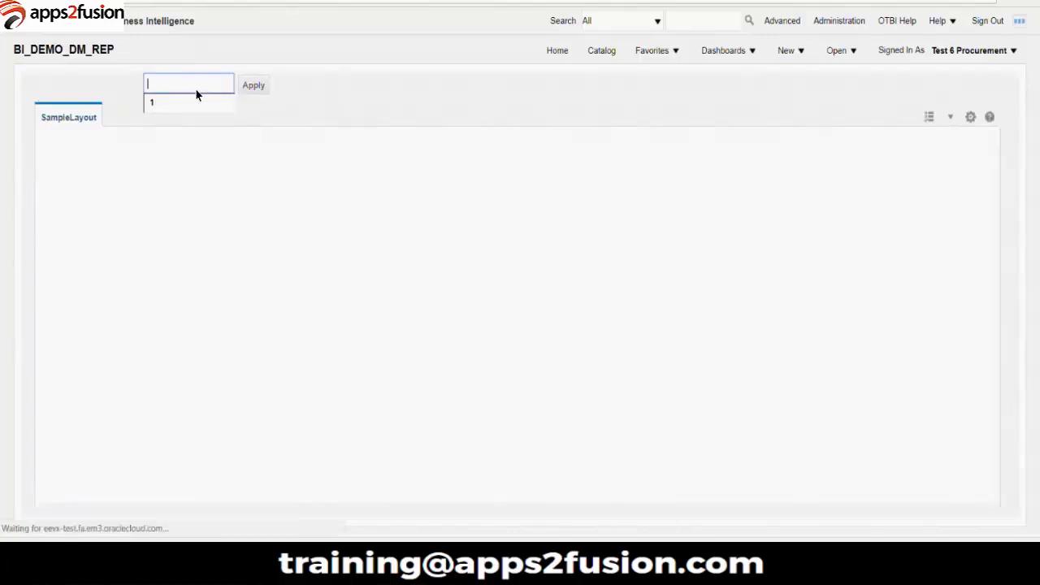
type("1")
left_click(193, 103)
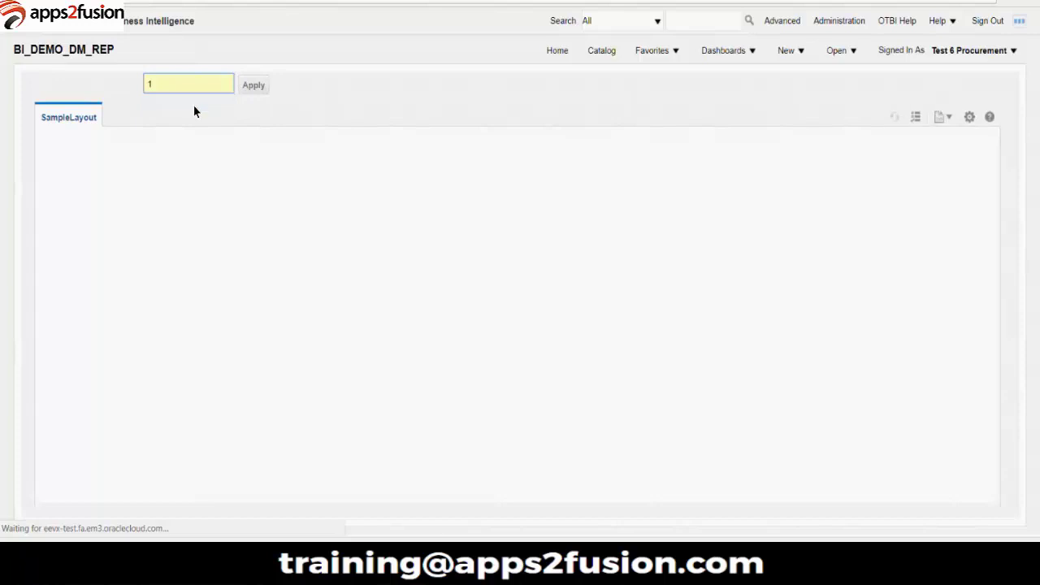
left_click(254, 85)
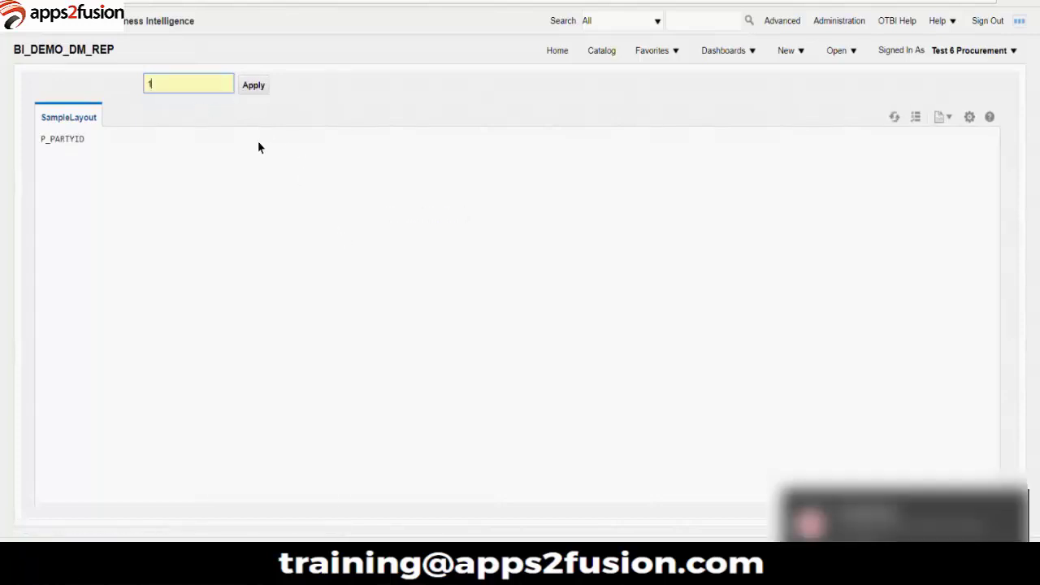
left_click(252, 88)
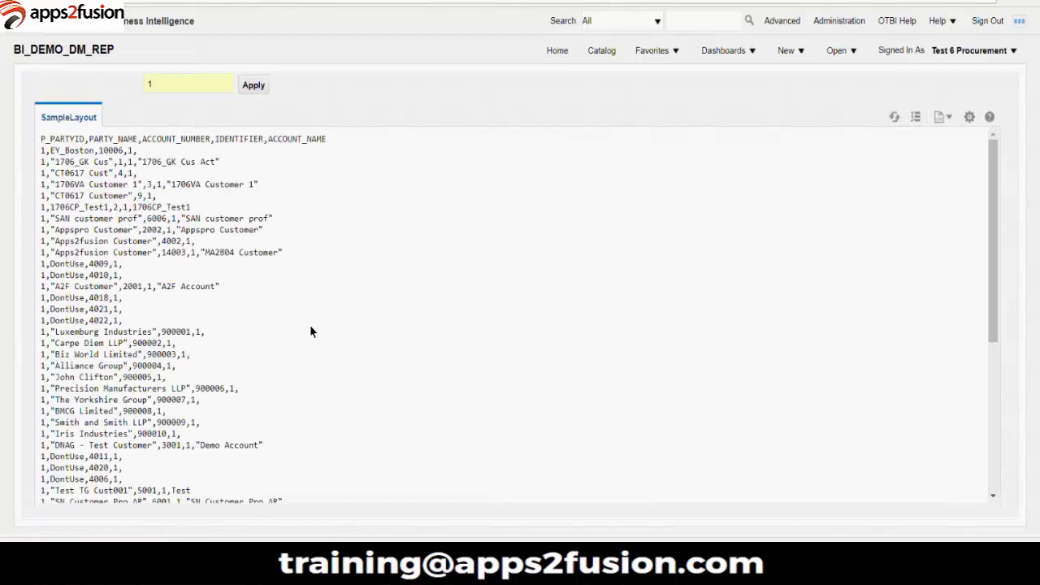
scroll(311, 331, "down", 5)
scroll(310, 330, "up", 5)
- Check the report's Export options in the actions menu, then dismiss it
left_click(969, 118)
mouse_move(930, 201)
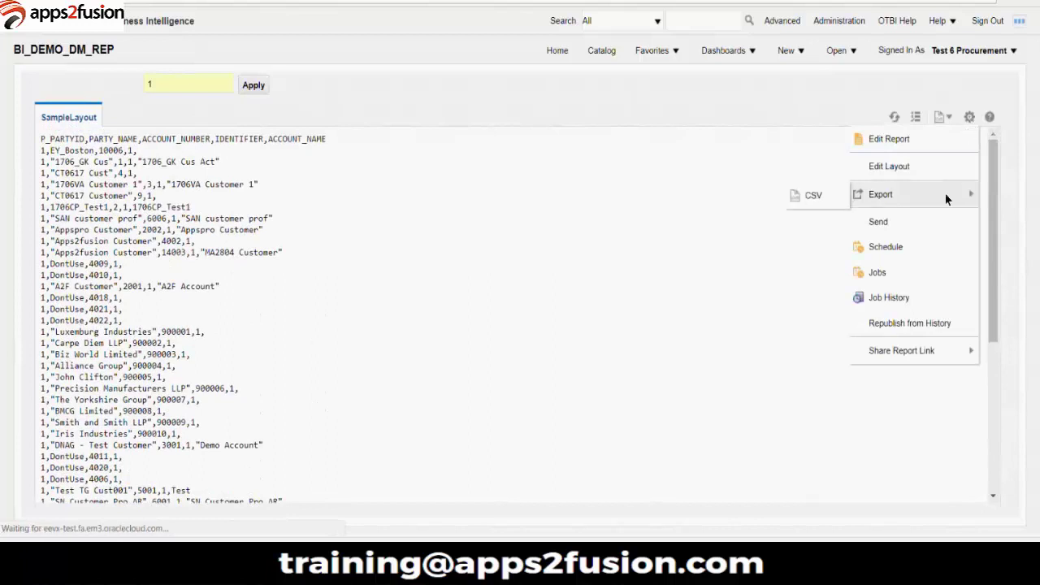
left_click(792, 201)
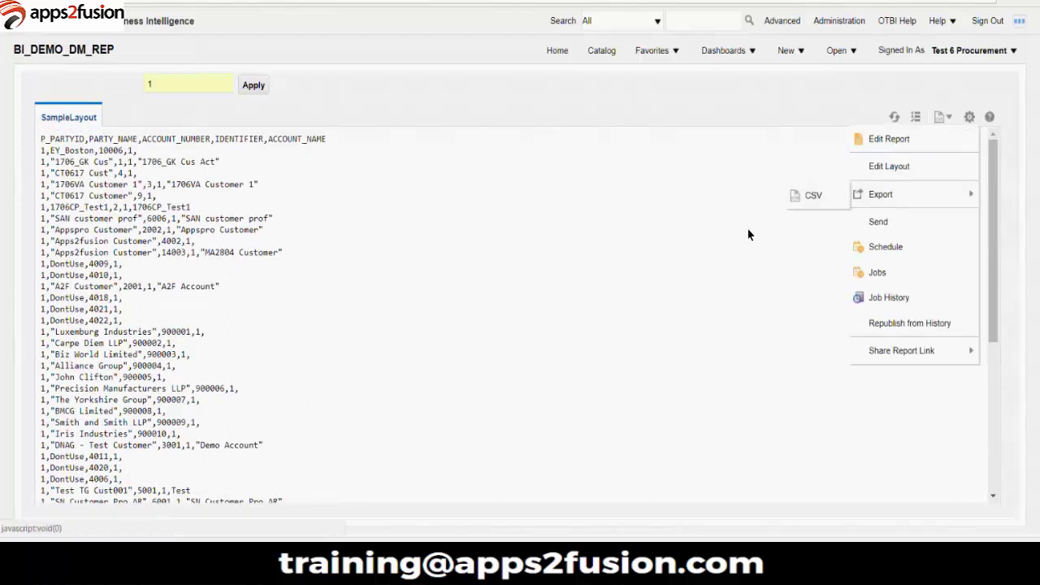